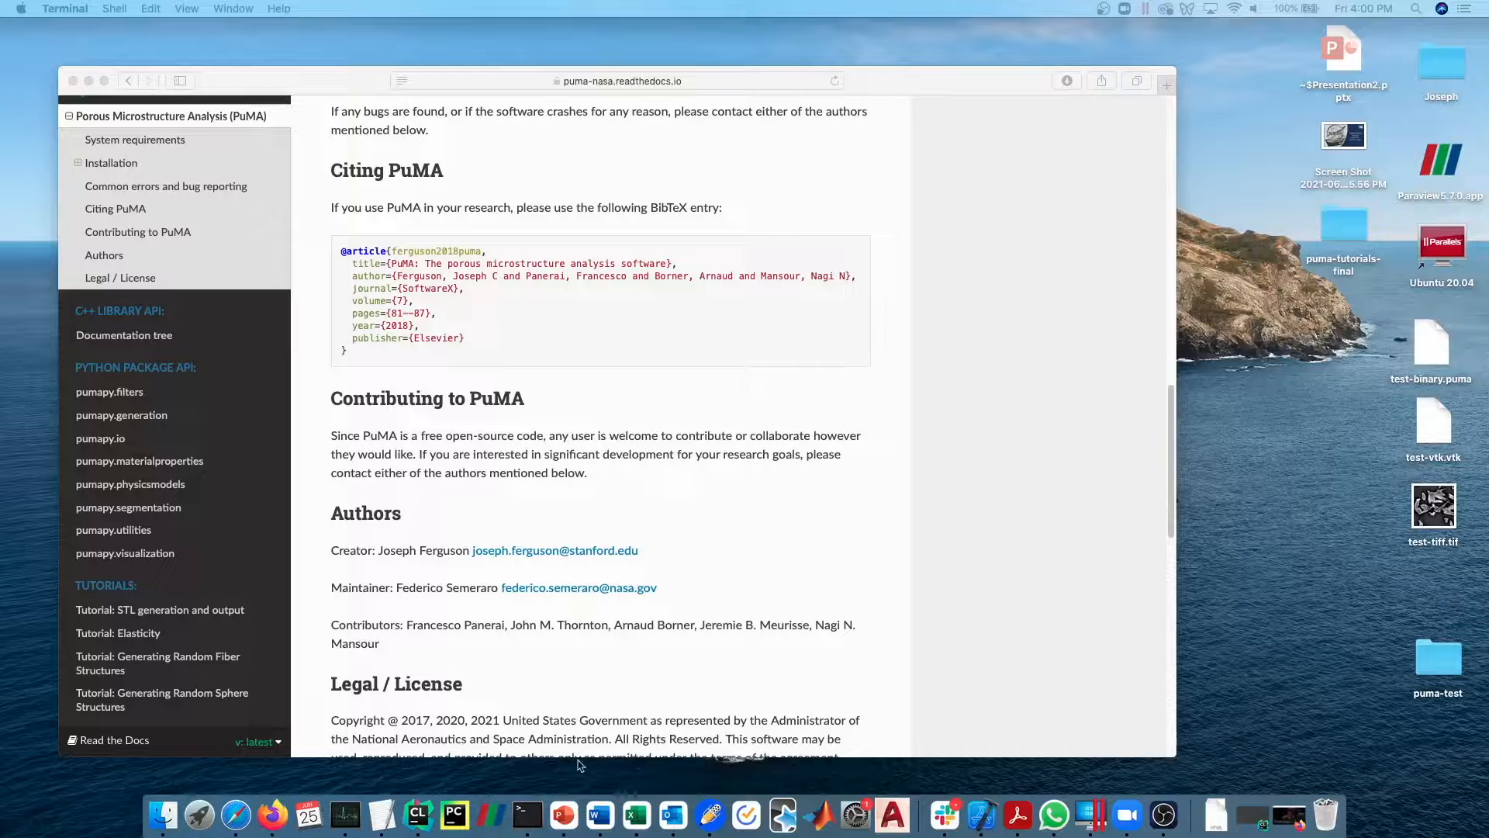
- Switch to Terminal, enlarge its window, and activate the conda environment puma
{"action": "left_click", "coordinate": [527, 816]}
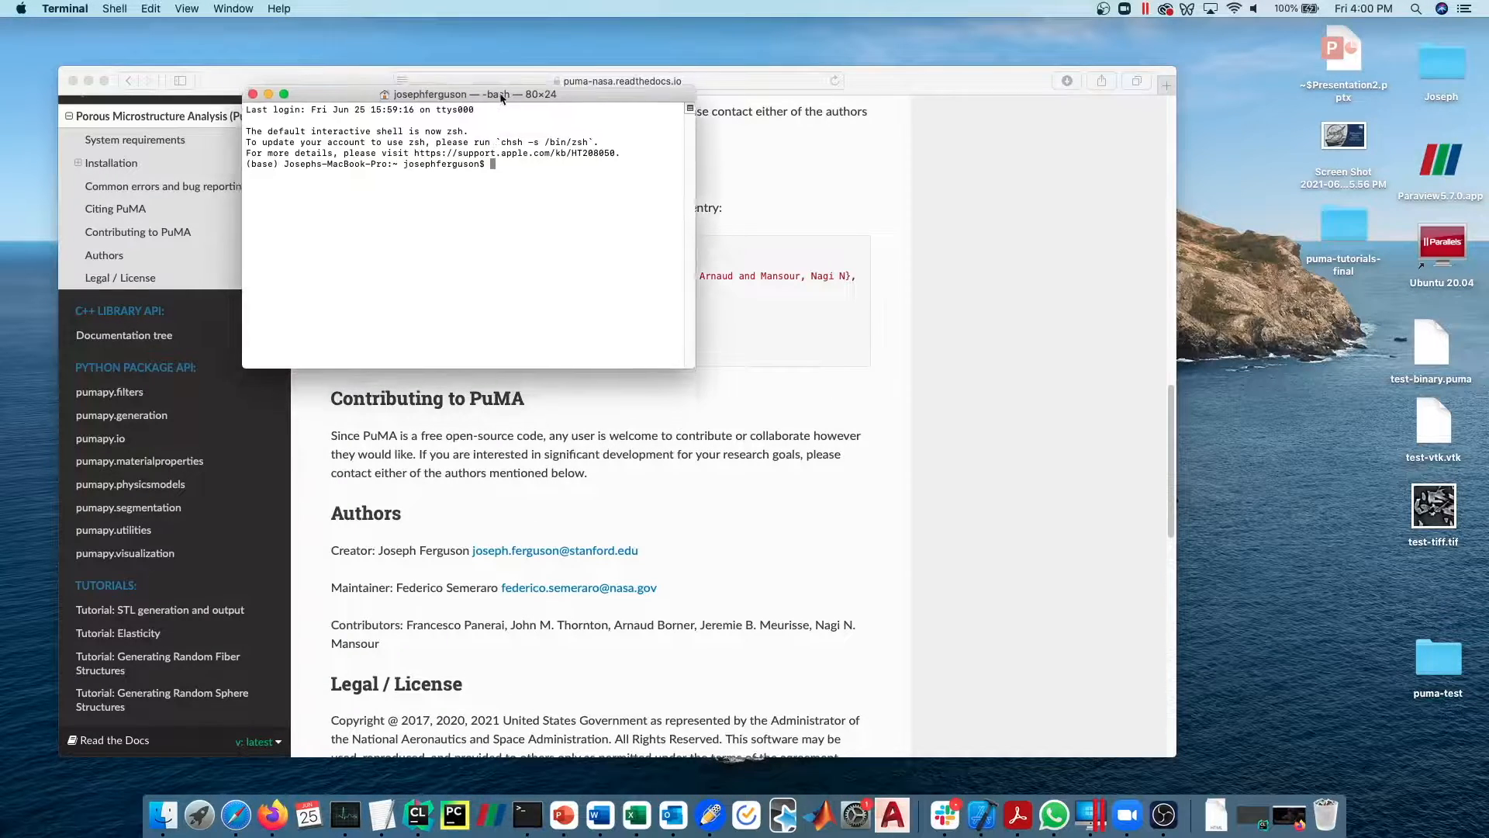
{"action": "left_click_drag", "start_coordinate": [500, 99], "coordinate": [514, 63]}
{"action": "left_click_drag", "start_coordinate": [706, 334], "coordinate": [1045, 523]}
{"action": "type", "text": "c"}
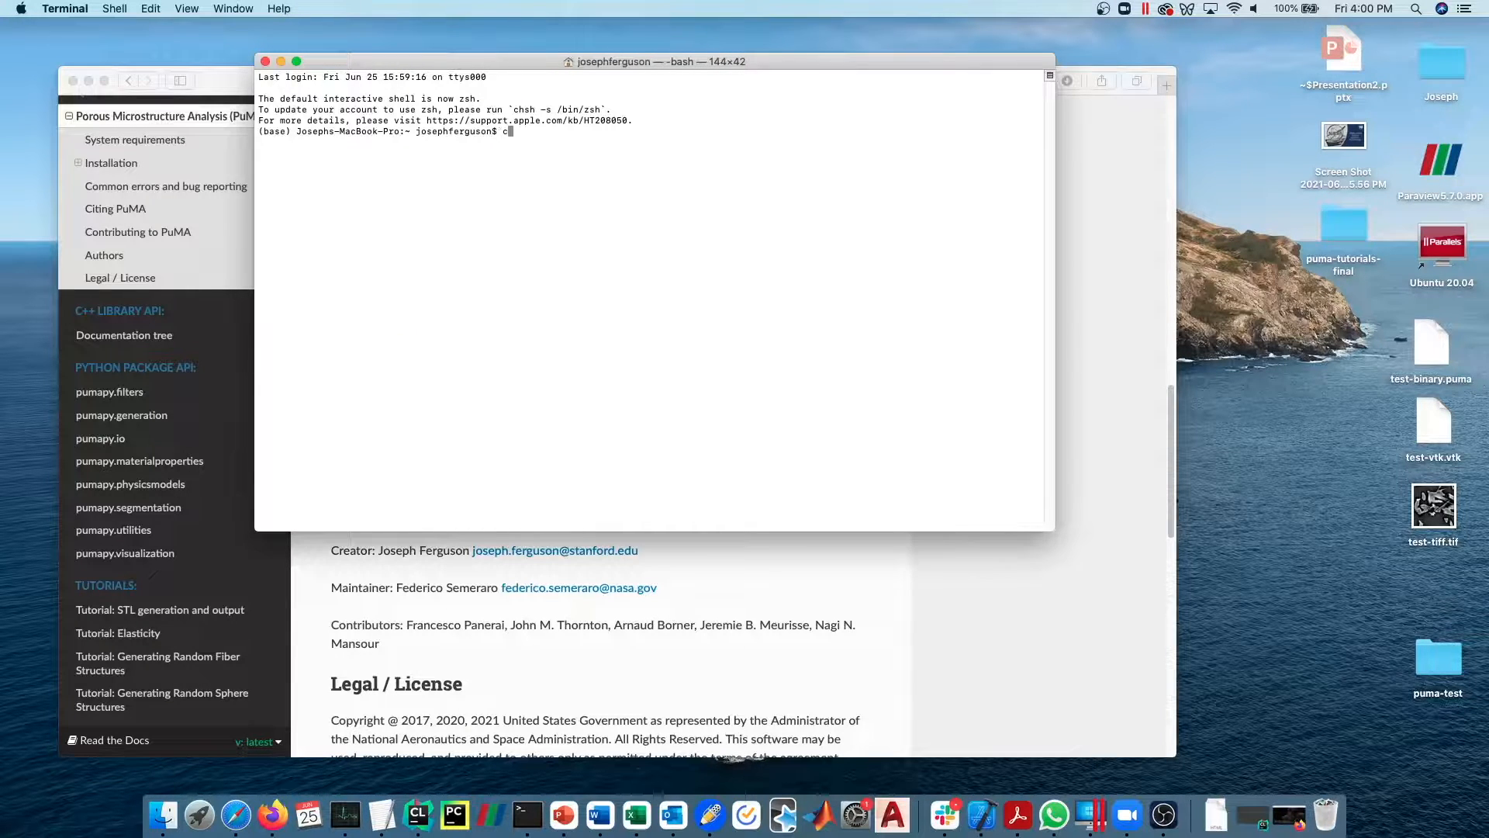
{"action": "type", "text": "onda activate puma"}
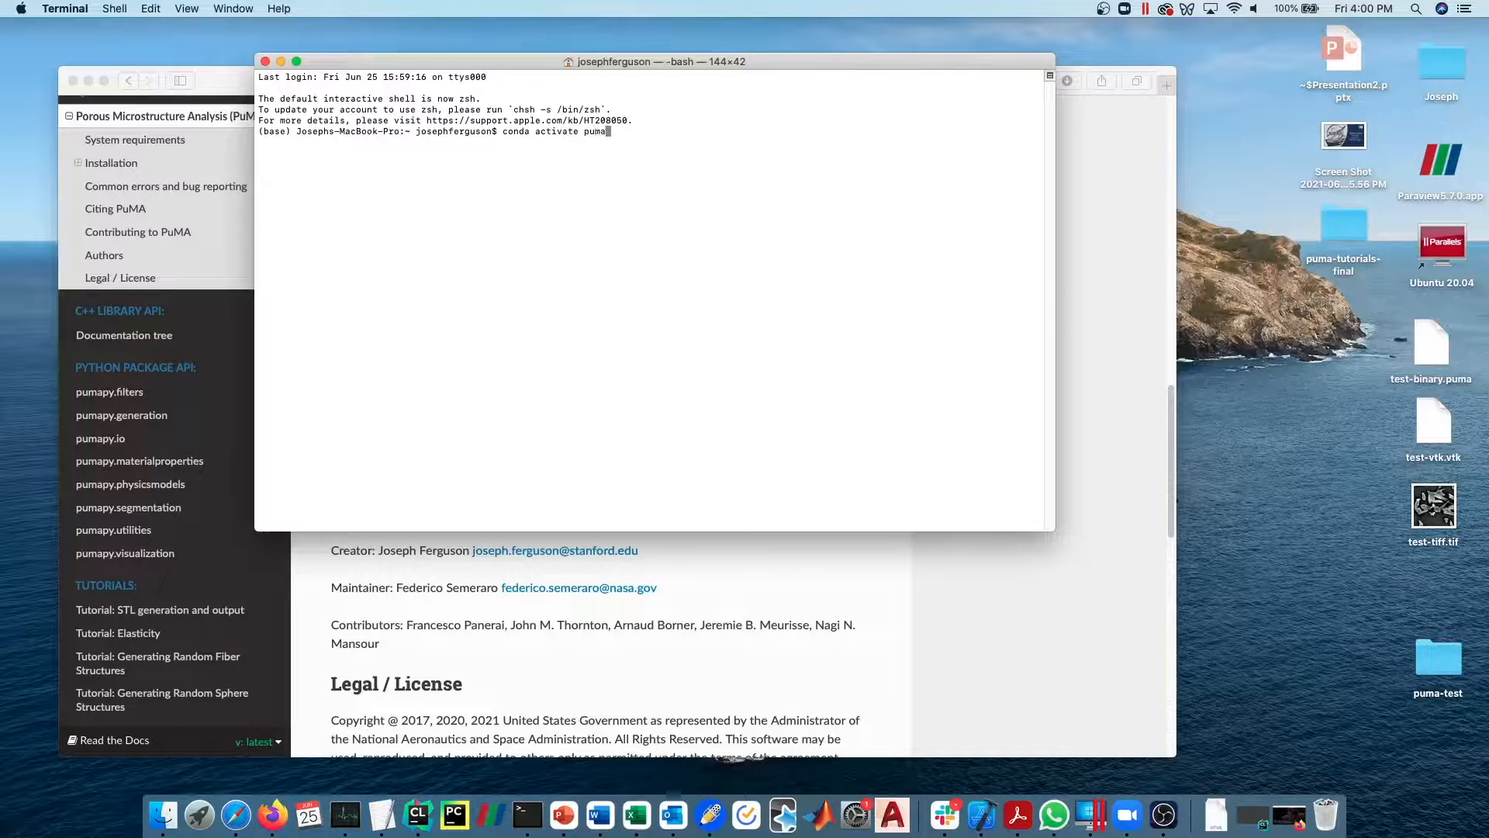
{"action": "key", "text": "Return"}
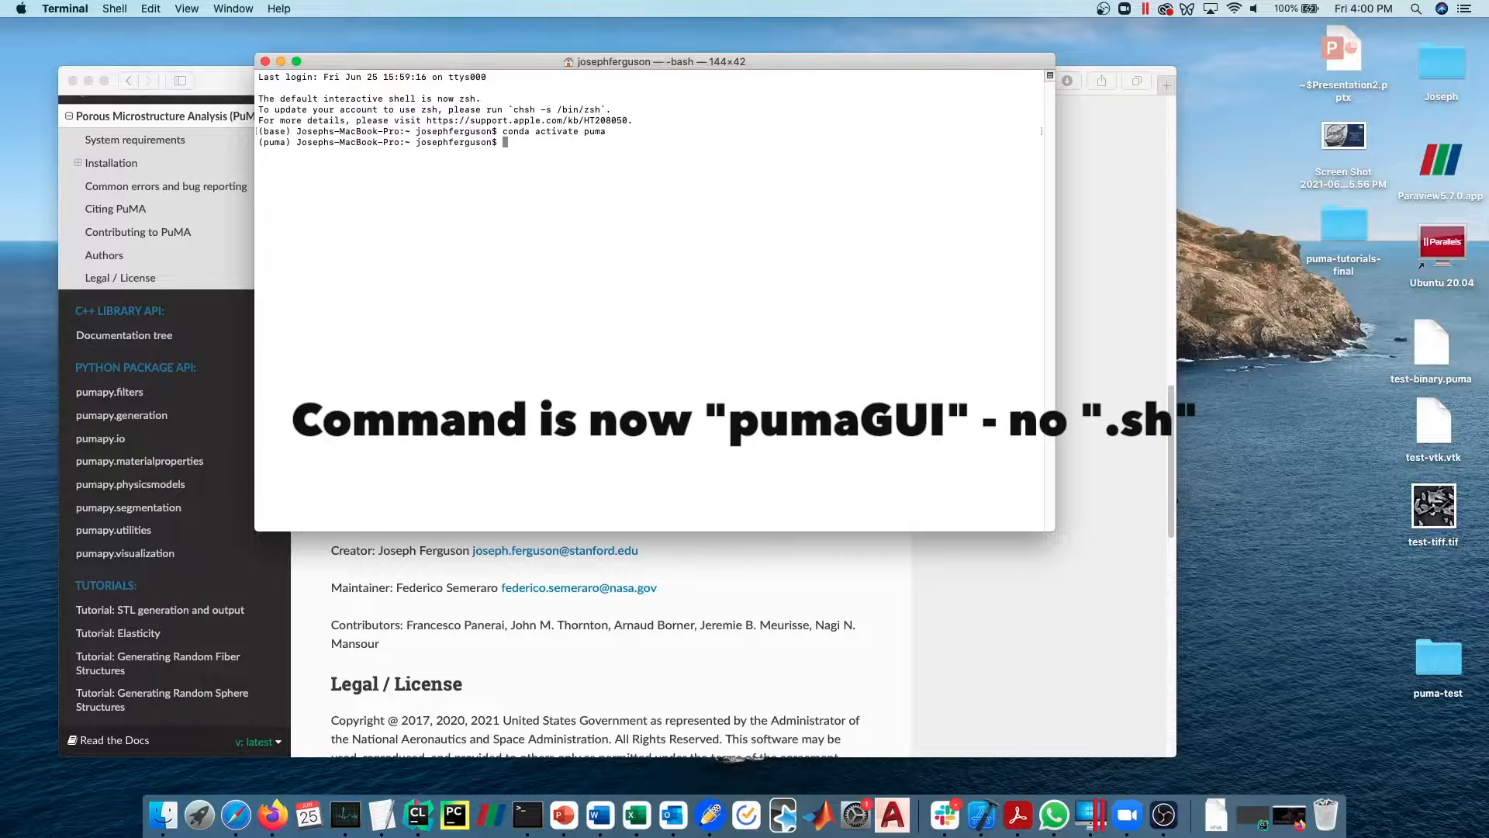
- Launch the PuMA graphical interface with the command pumaGUI.sh and reposition its window beside the terminal output
{"action": "type", "text": "pumaGUI.sh"}
{"action": "key", "text": "Return"}
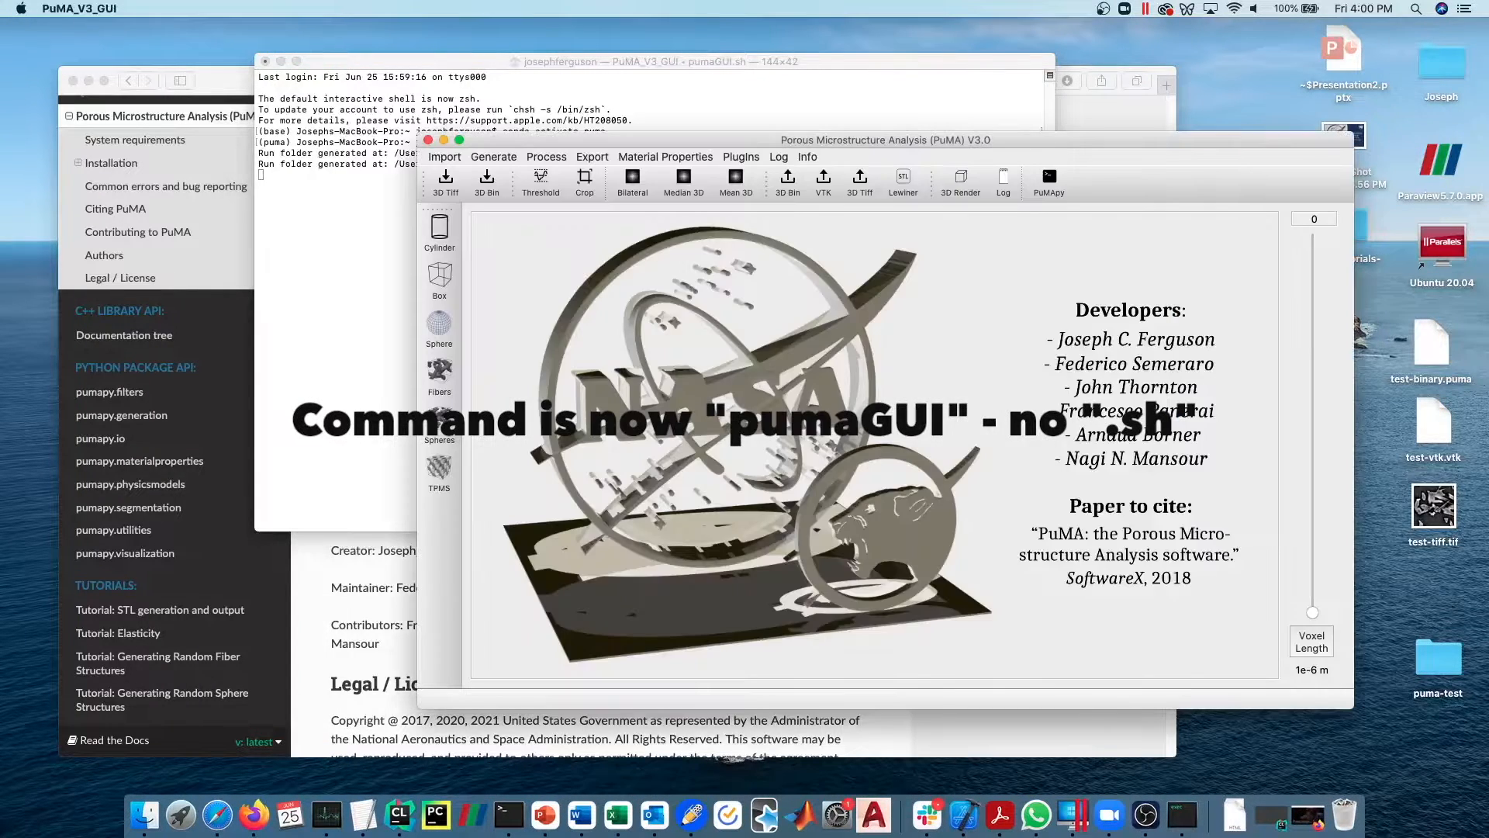
{"action": "left_click_drag", "start_coordinate": [936, 140], "coordinate": [749, 116]}
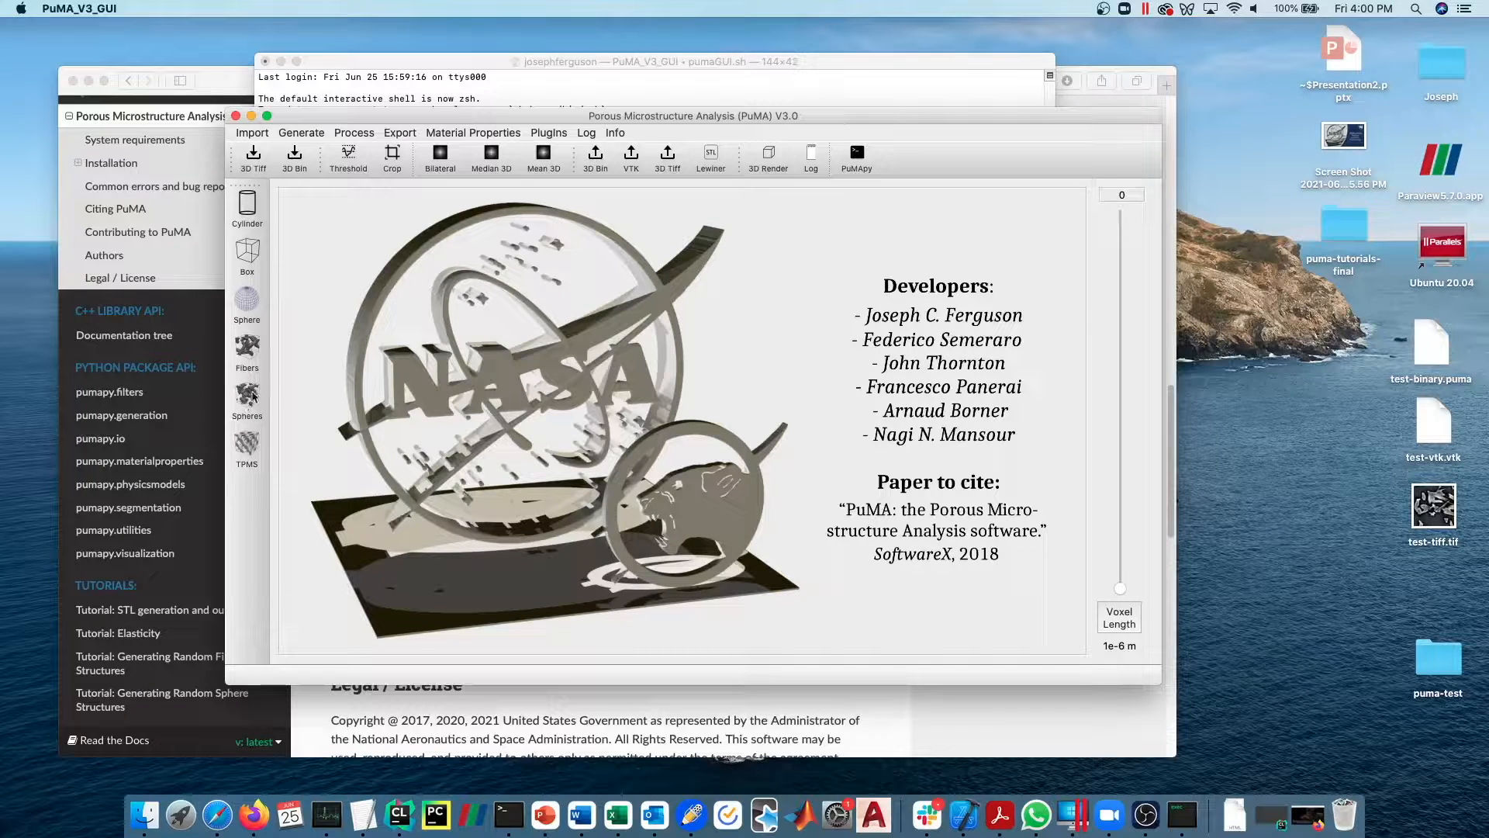
- Open the random sphere generator and set the domain size to 300 in x, y and z
{"action": "left_click", "coordinate": [318, 136]}
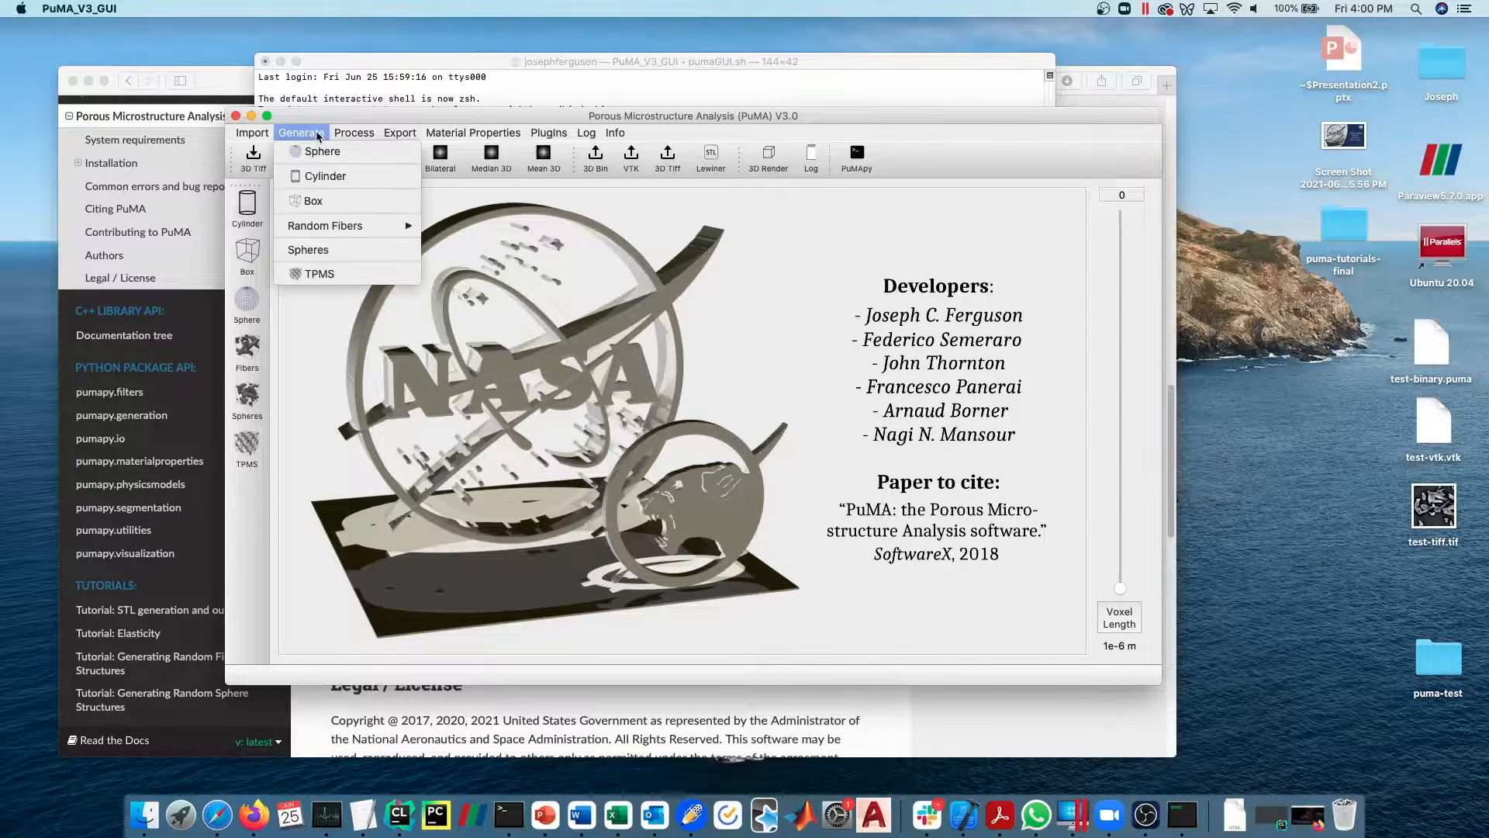
{"action": "left_click", "coordinate": [317, 250]}
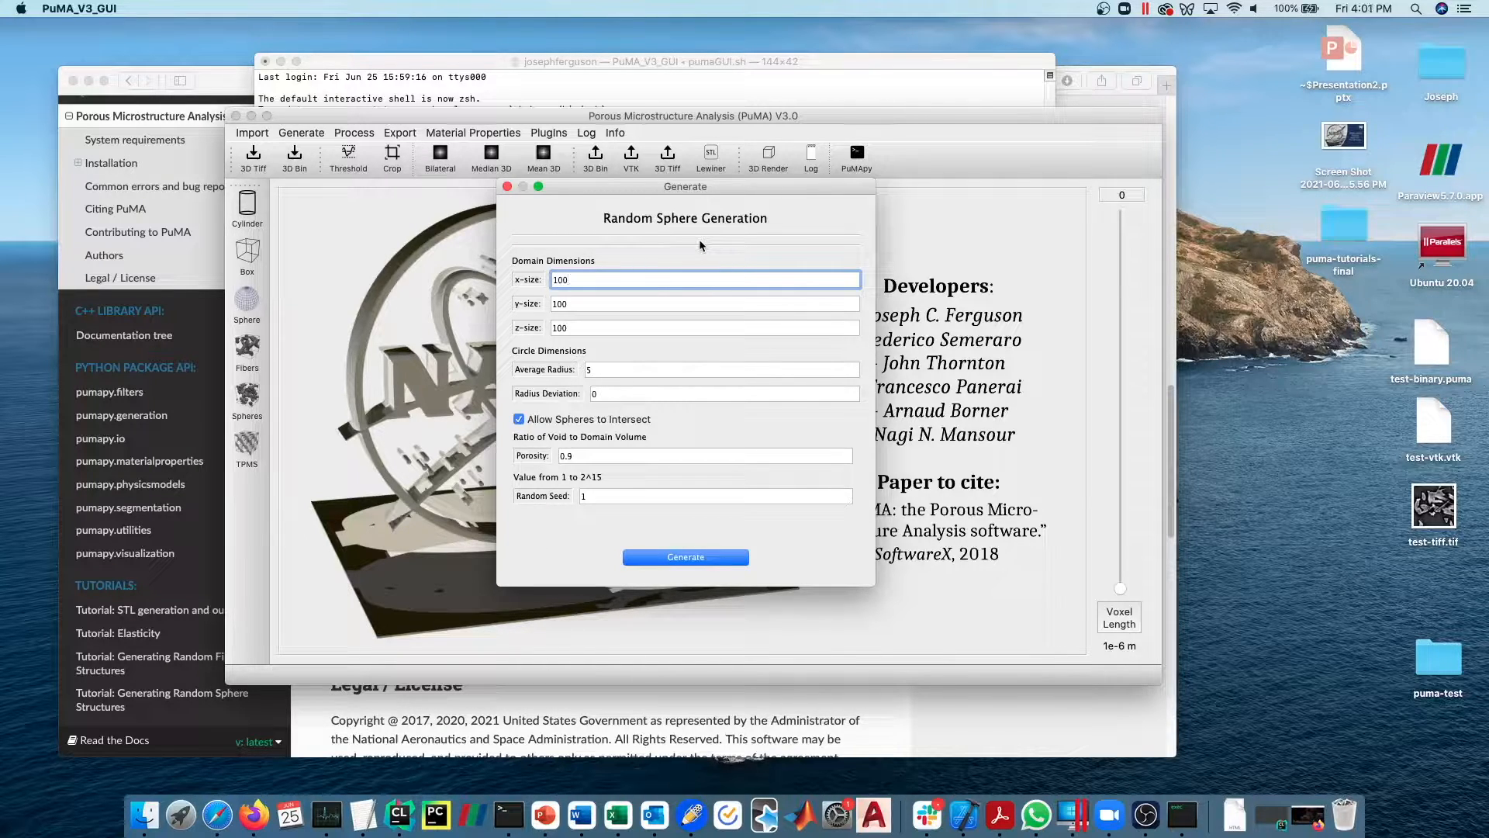
{"action": "double_click", "coordinate": [596, 282]}
{"action": "type", "text": "300"}
{"action": "key", "text": "Tab"}
{"action": "type", "text": "300"}
{"action": "key", "text": "Tab"}
{"action": "type", "text": "300"}
{"action": "key", "text": "Tab"}
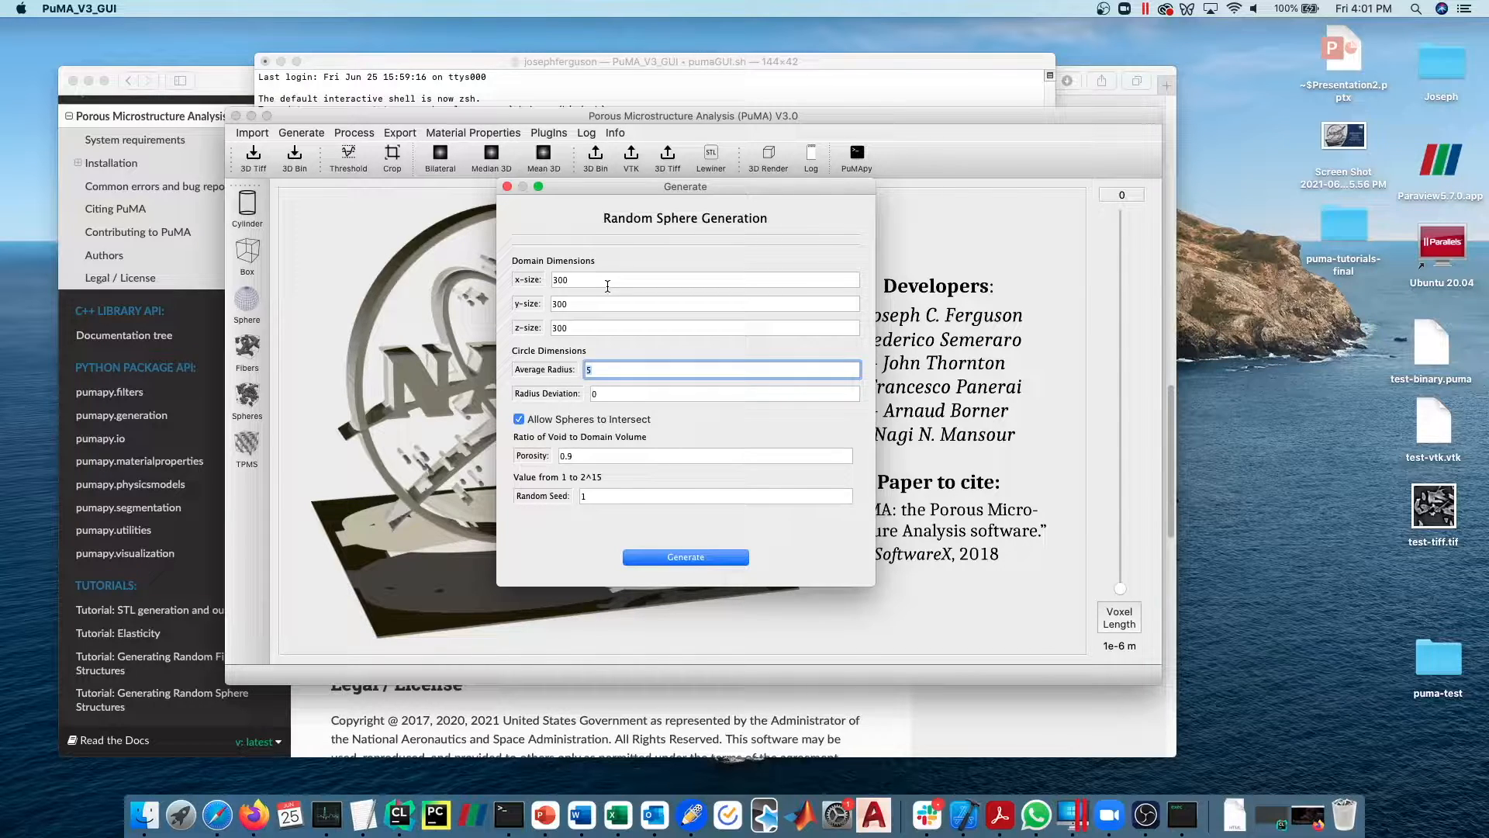
- Generate random spheres with average radius 40, radius deviation 30, porosity 0.7, and random seed 0, allowing intersections
{"action": "type", "text": "40"}
{"action": "key", "text": "Tab"}
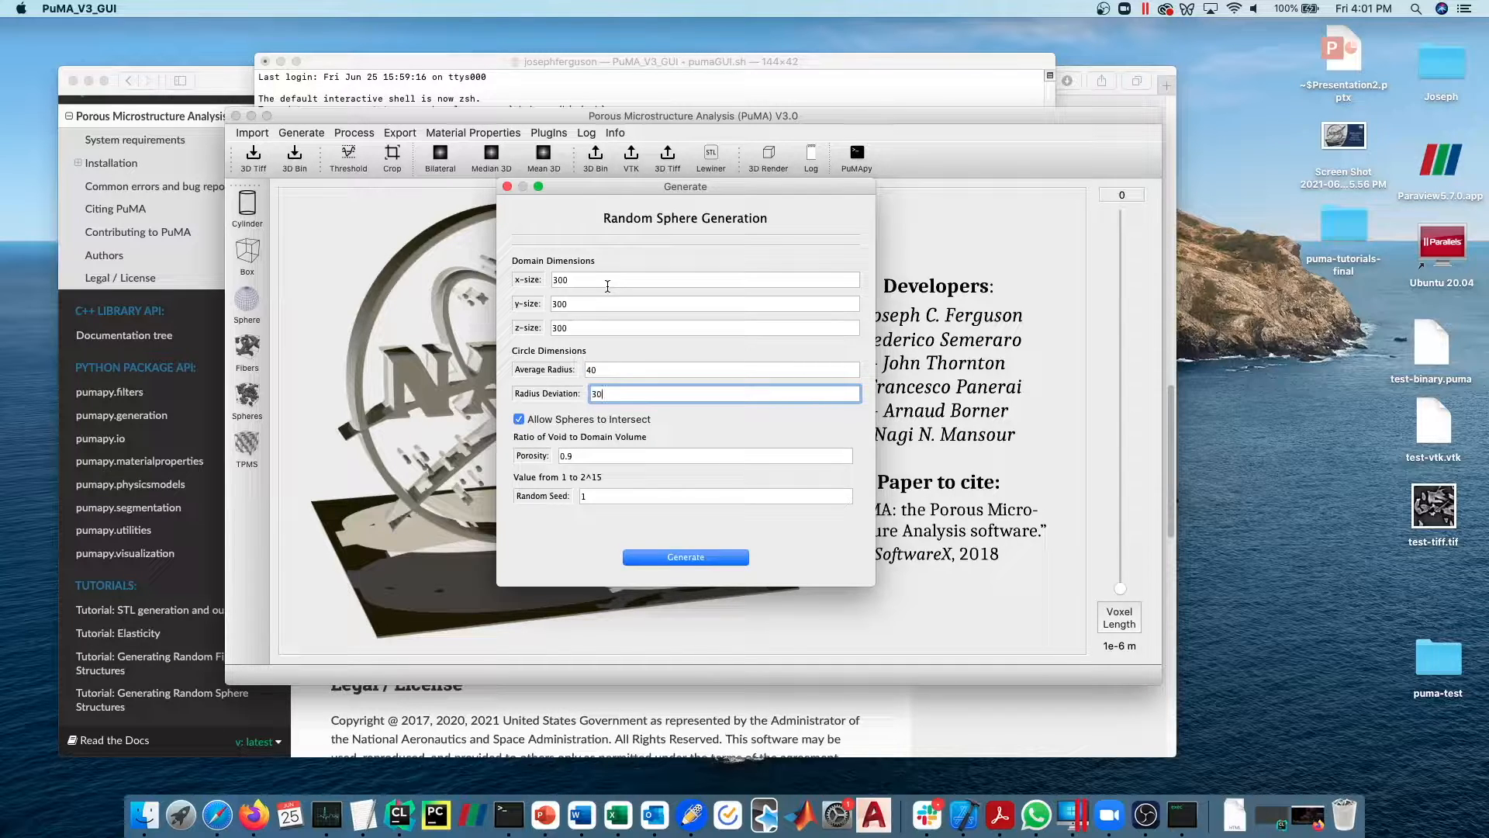
{"action": "key", "text": "Tab"}
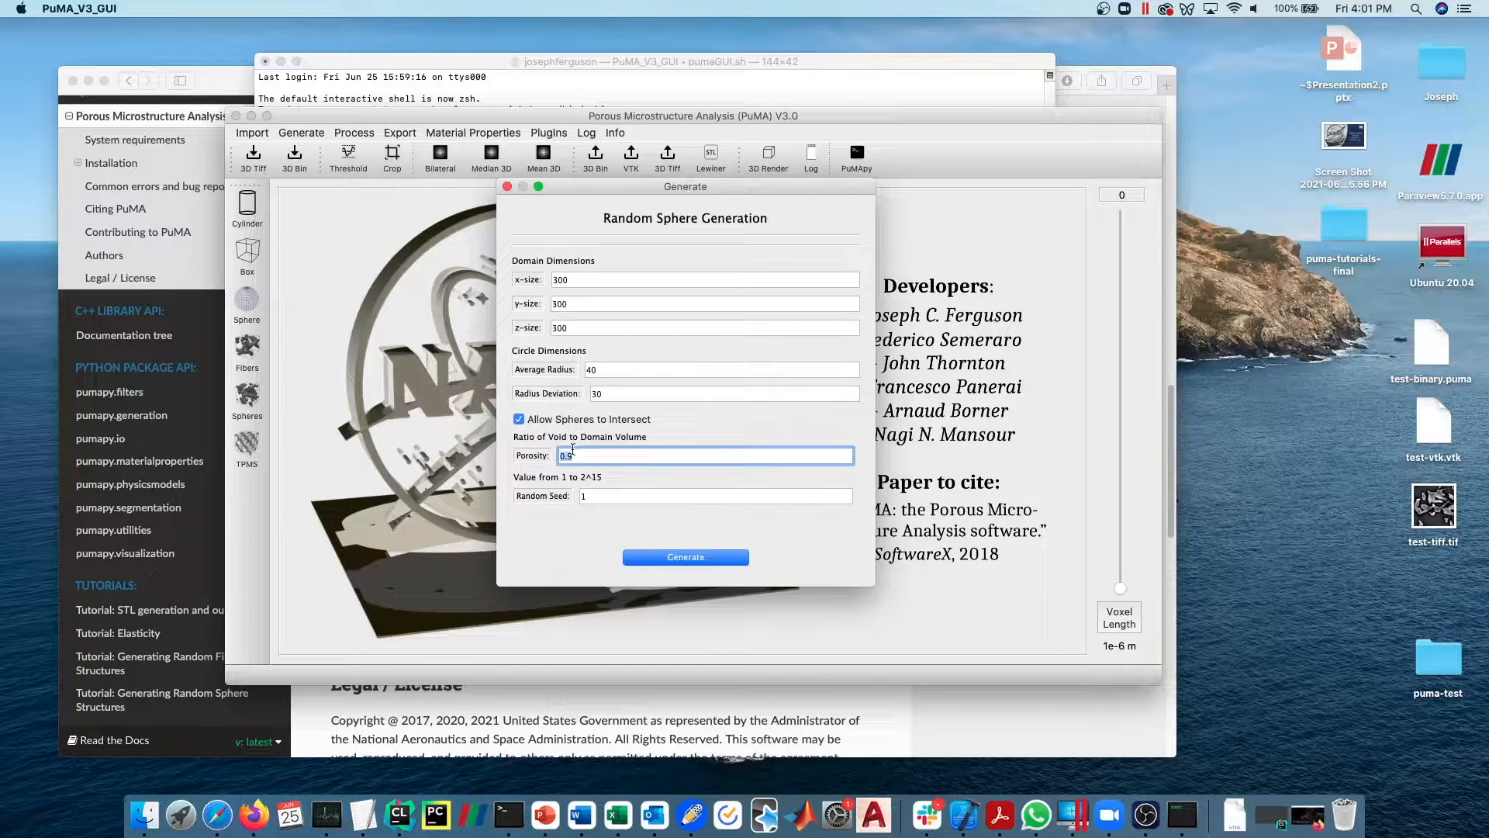
{"action": "left_click", "coordinate": [589, 455]}
{"action": "left_click_drag", "start_coordinate": [590, 454], "coordinate": [555, 458]}
{"action": "left_click", "coordinate": [584, 495]}
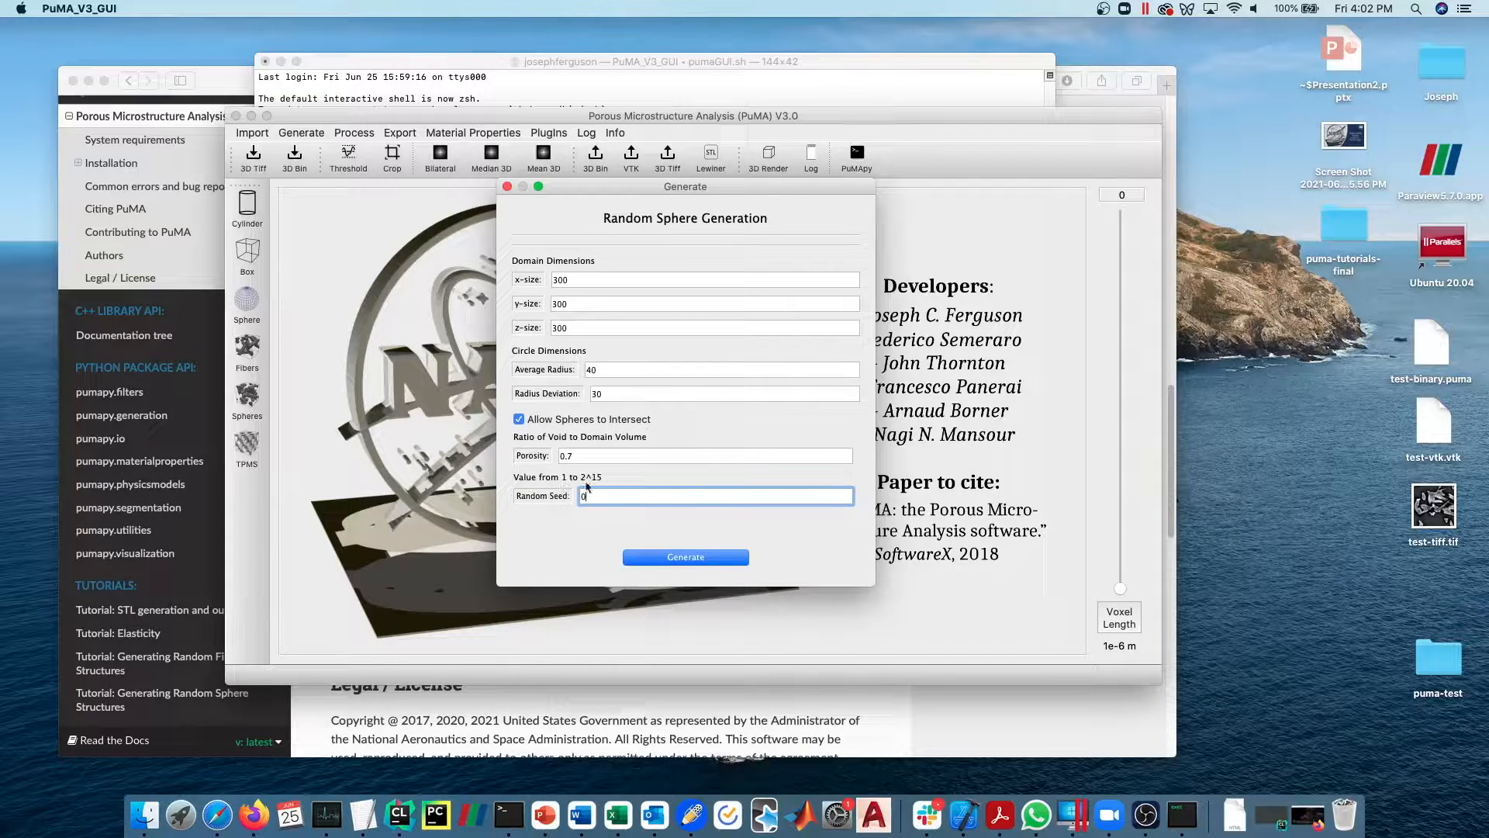
{"action": "left_click", "coordinate": [670, 555]}
- Separate the generator dialog from the main window and browse the generated domain to slice 93
{"action": "left_click_drag", "start_coordinate": [655, 189], "coordinate": [241, 256]}
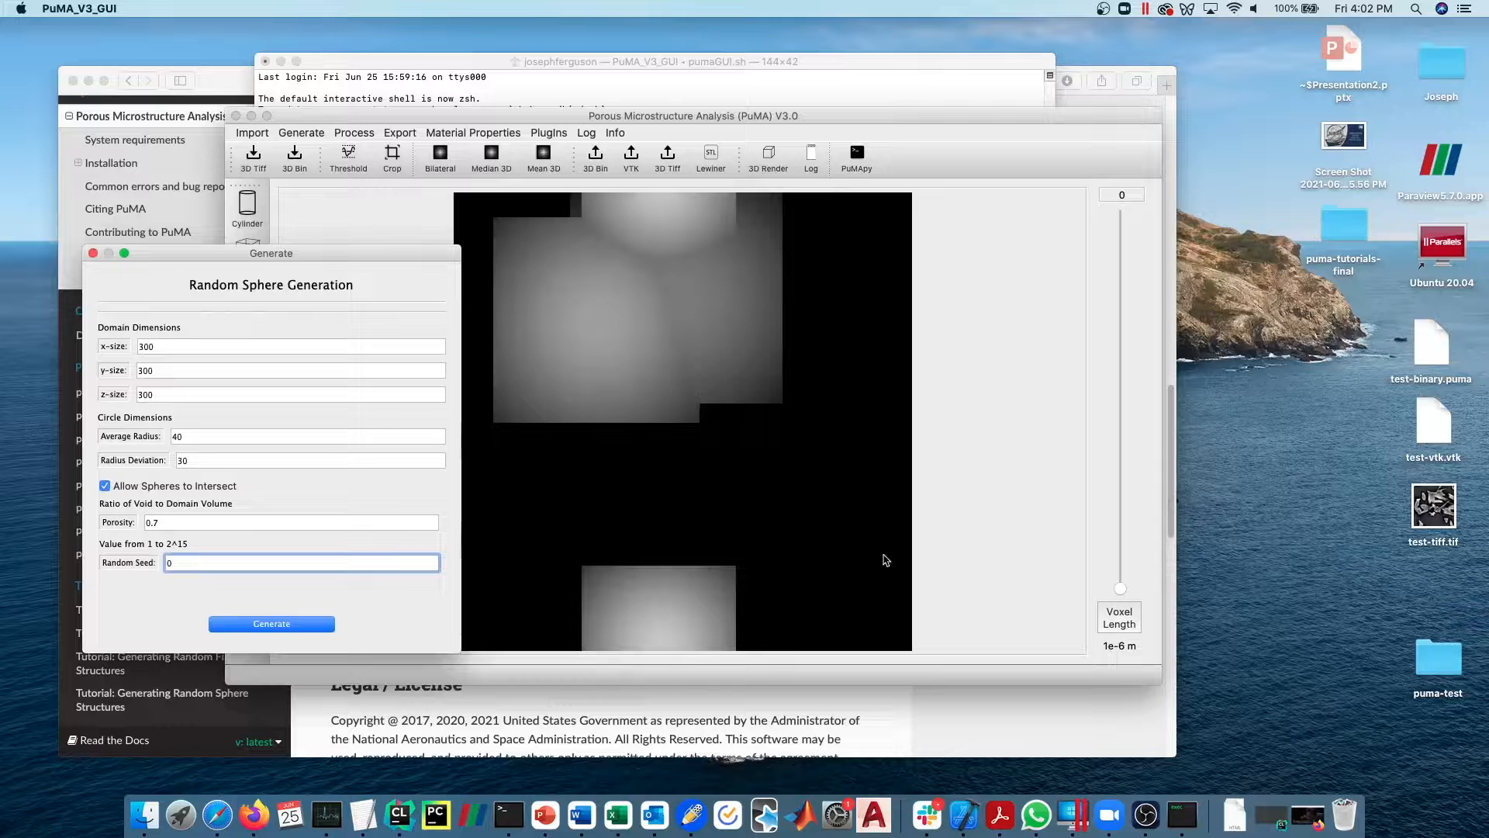
{"action": "left_click_drag", "start_coordinate": [692, 124], "coordinate": [813, 118]}
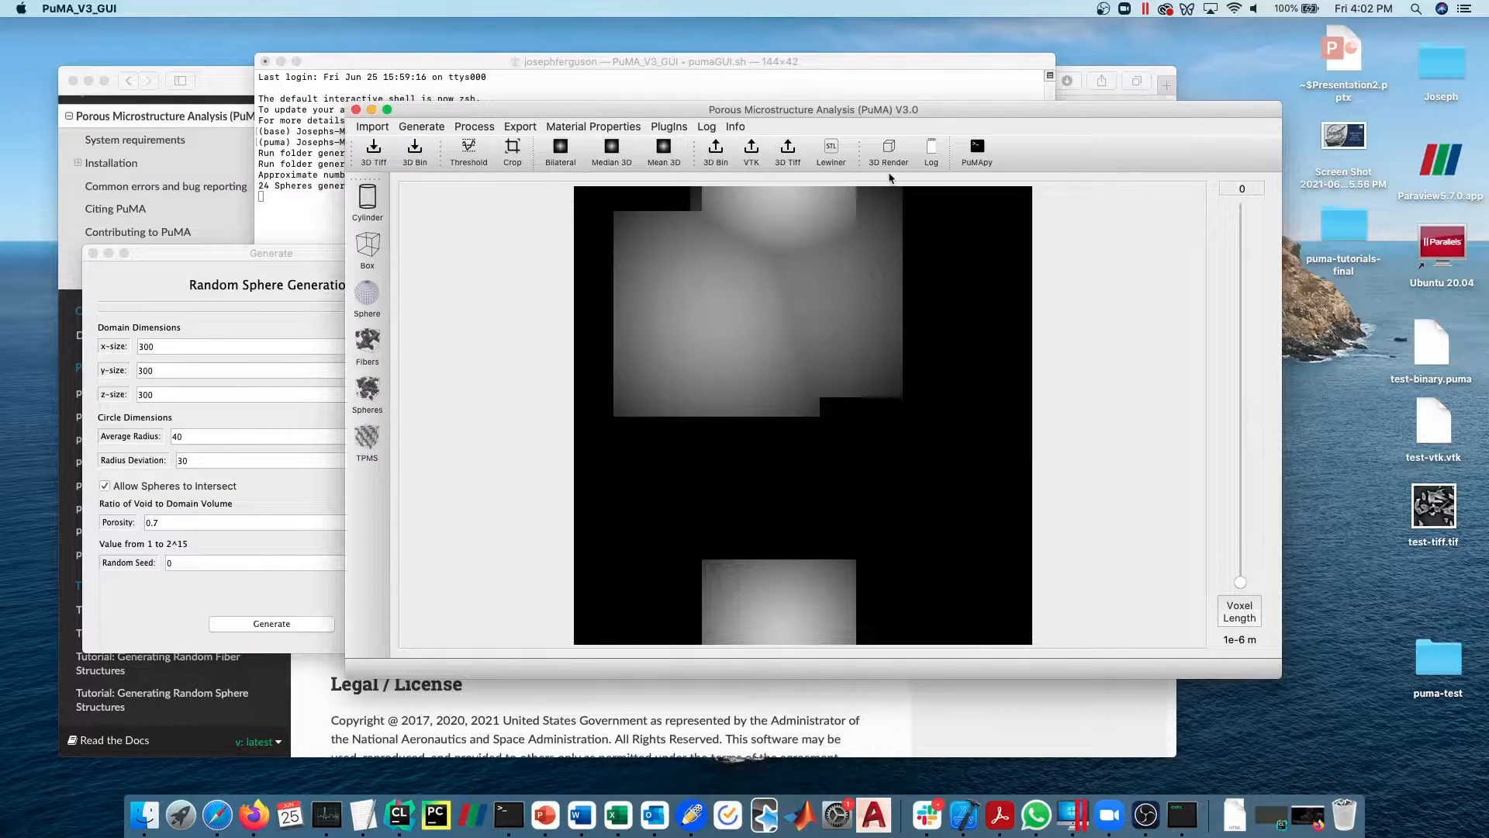
{"action": "left_click_drag", "start_coordinate": [1241, 583], "coordinate": [1242, 465]}
- Render the spheres as a 3D contour for grayscale range 128 to 255, rotate the result, and close the render window
{"action": "left_click", "coordinate": [891, 149]}
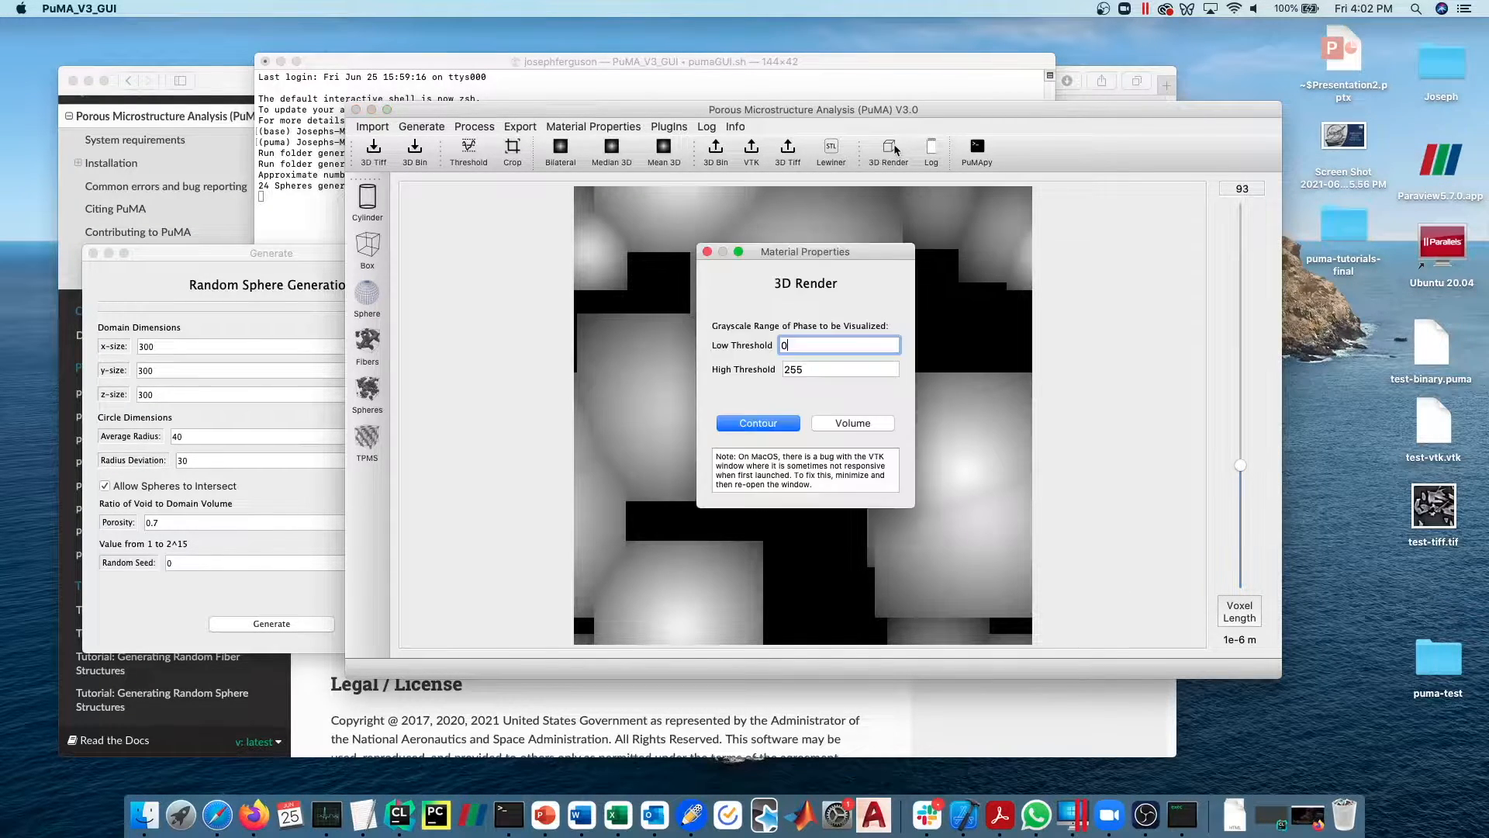
{"action": "type", "text": "128"}
{"action": "left_click_drag", "start_coordinate": [803, 347], "coordinate": [776, 347]}
{"action": "key", "text": "Tab"}
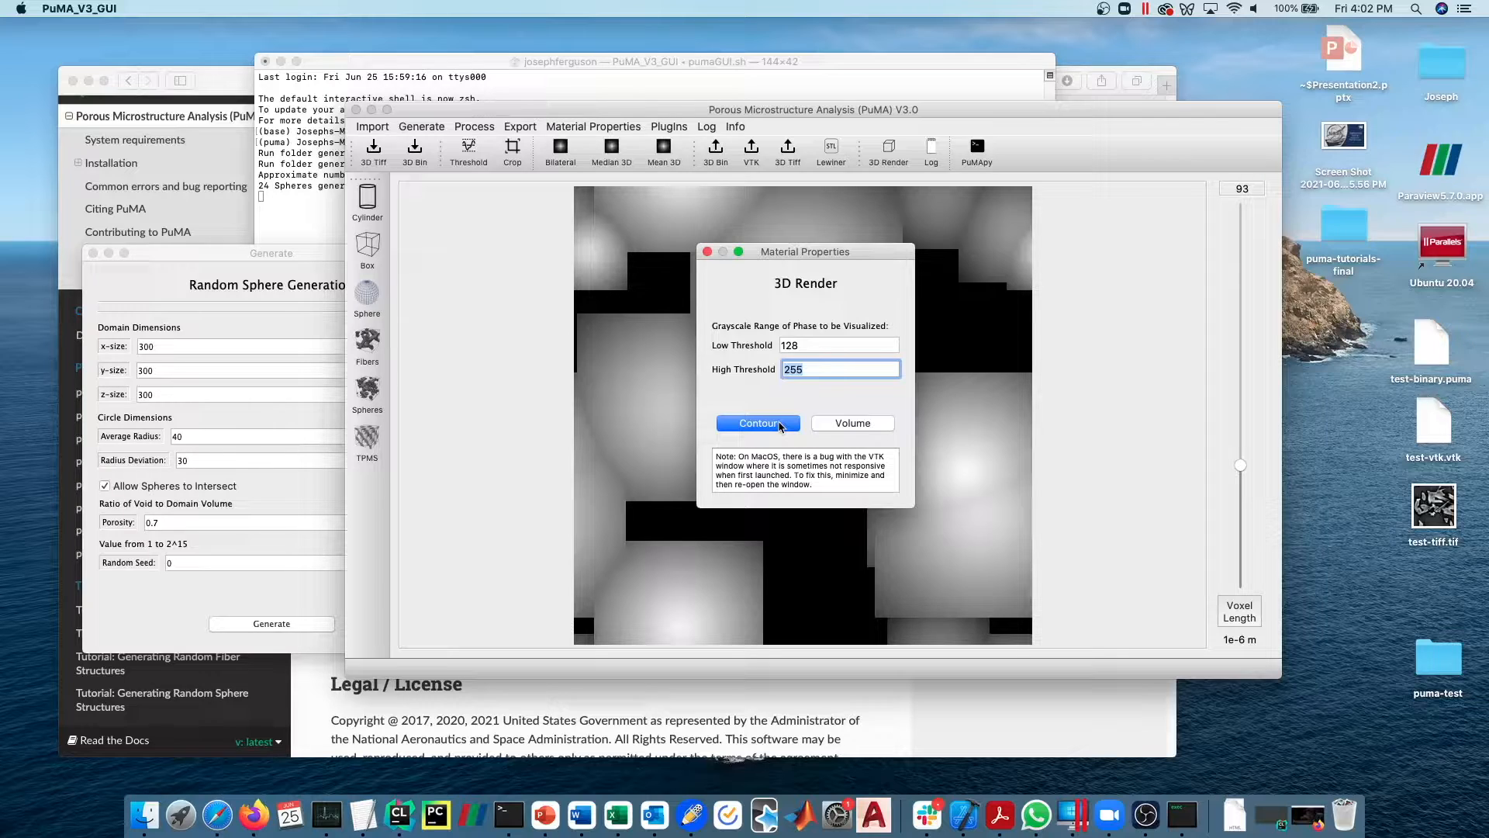
{"action": "left_click", "coordinate": [780, 425]}
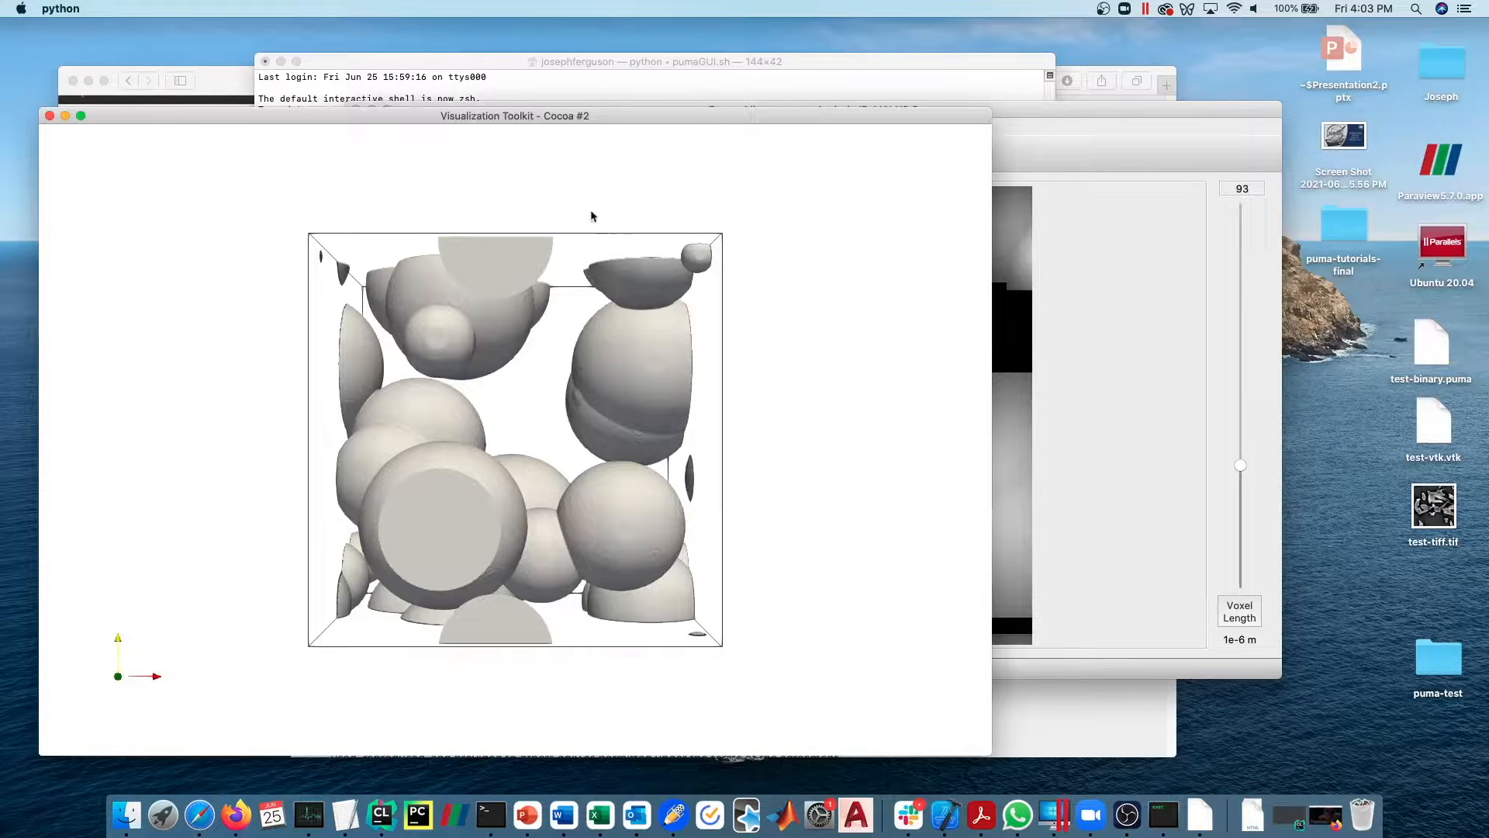
{"action": "left_click_drag", "start_coordinate": [515, 375], "coordinate": [605, 489]}
{"action": "left_click", "coordinate": [128, 100]}
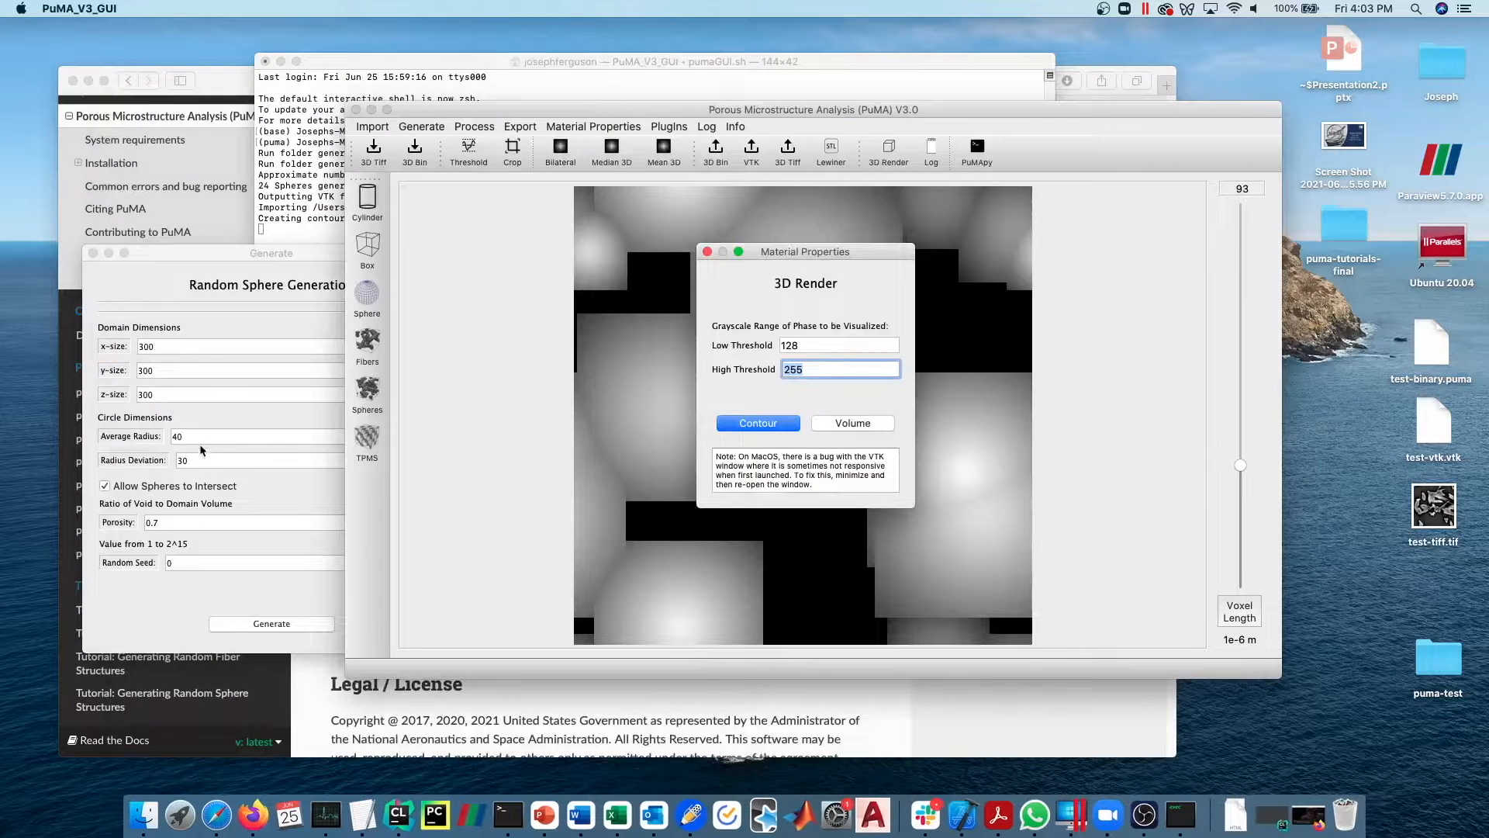
- Regenerate the random spheres with an average radius of 10 and a radius deviation of 5
{"action": "left_click", "coordinate": [214, 435]}
{"action": "key", "text": "Delete"}
{"action": "type", "text": "1"}
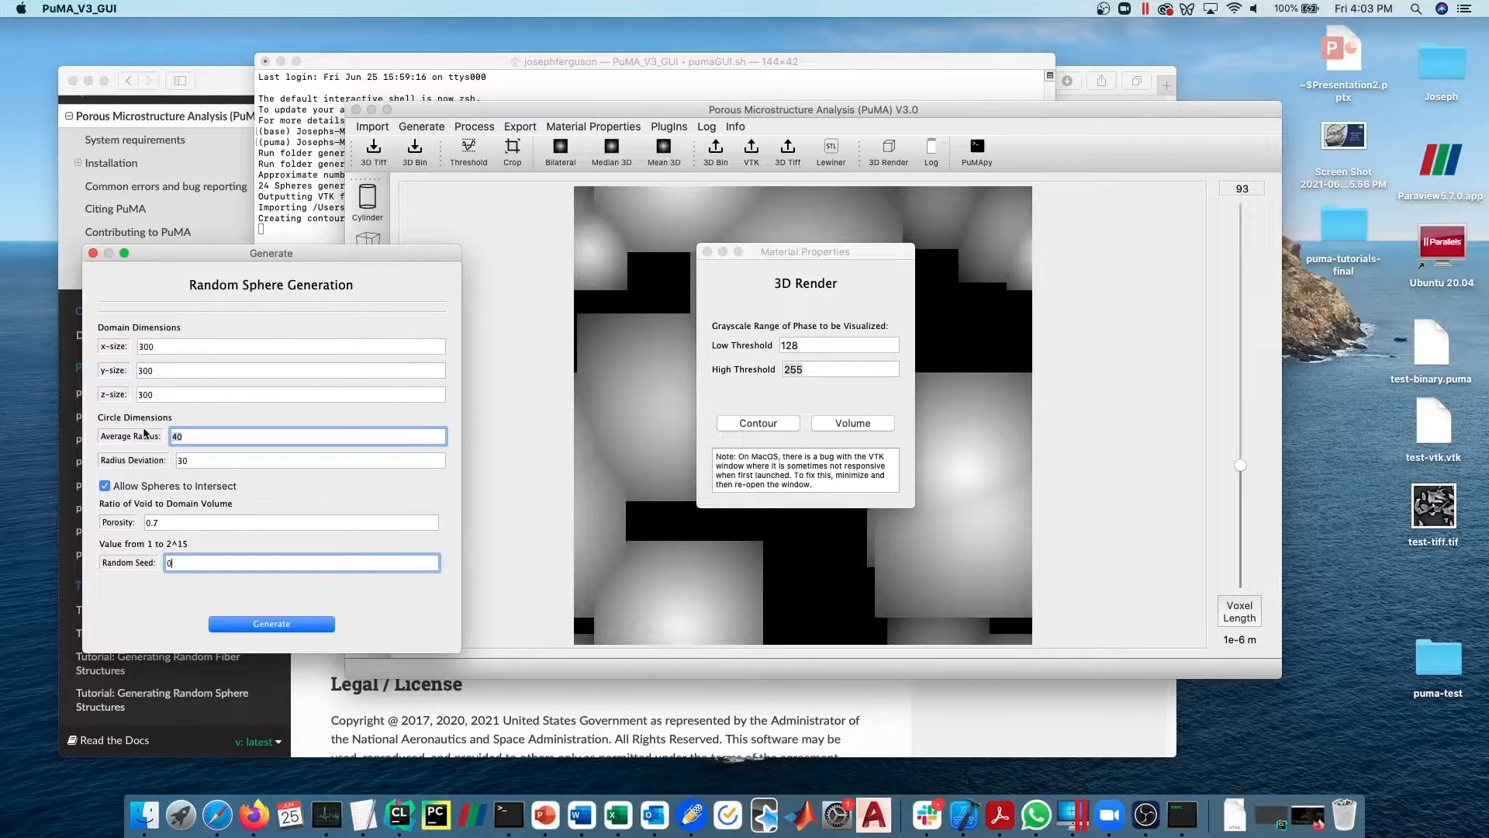
{"action": "key", "text": "Tab"}
{"action": "type", "text": "5"}
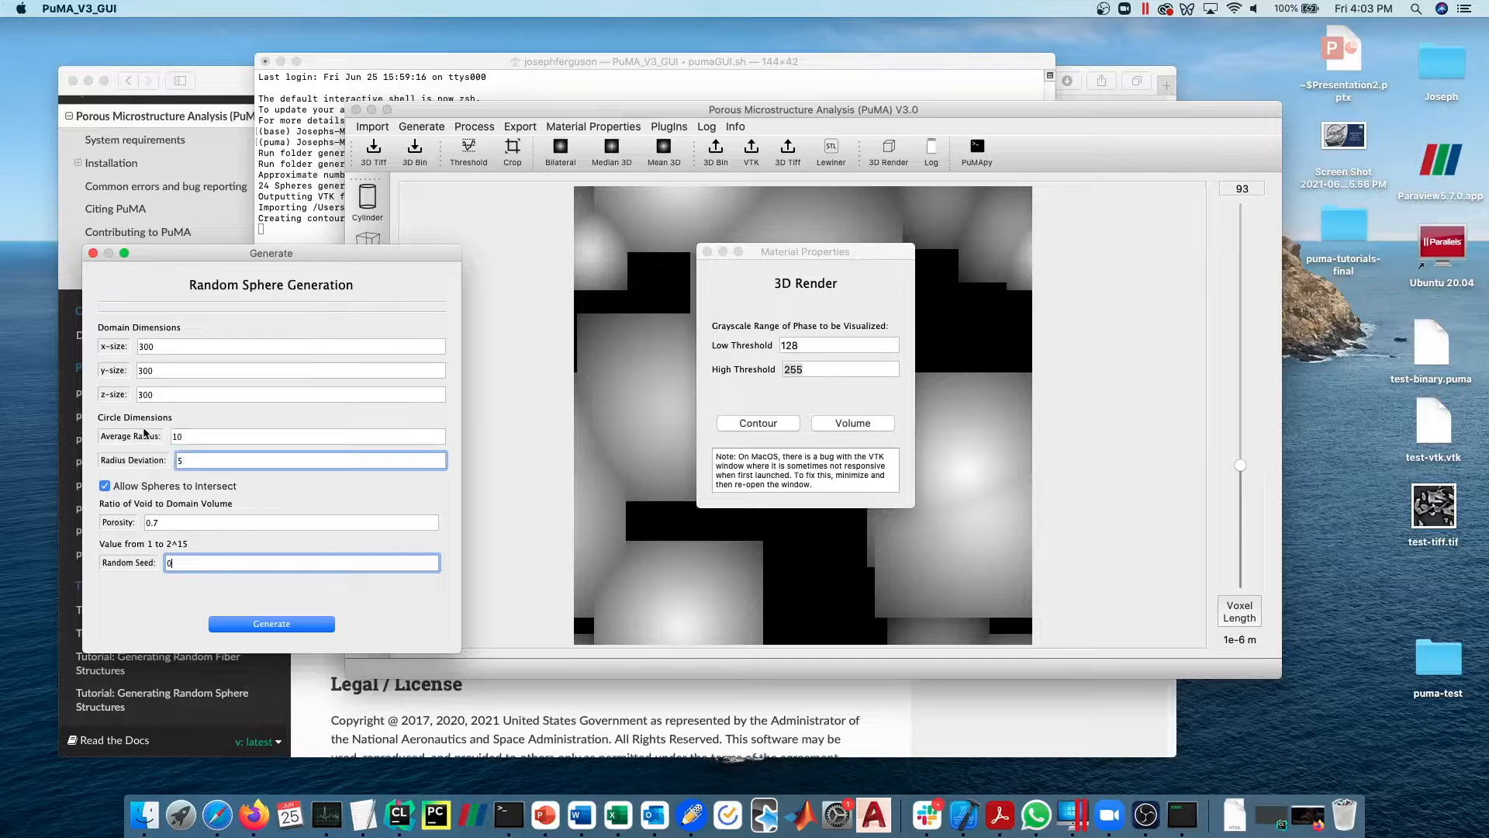
{"action": "left_click", "coordinate": [264, 628]}
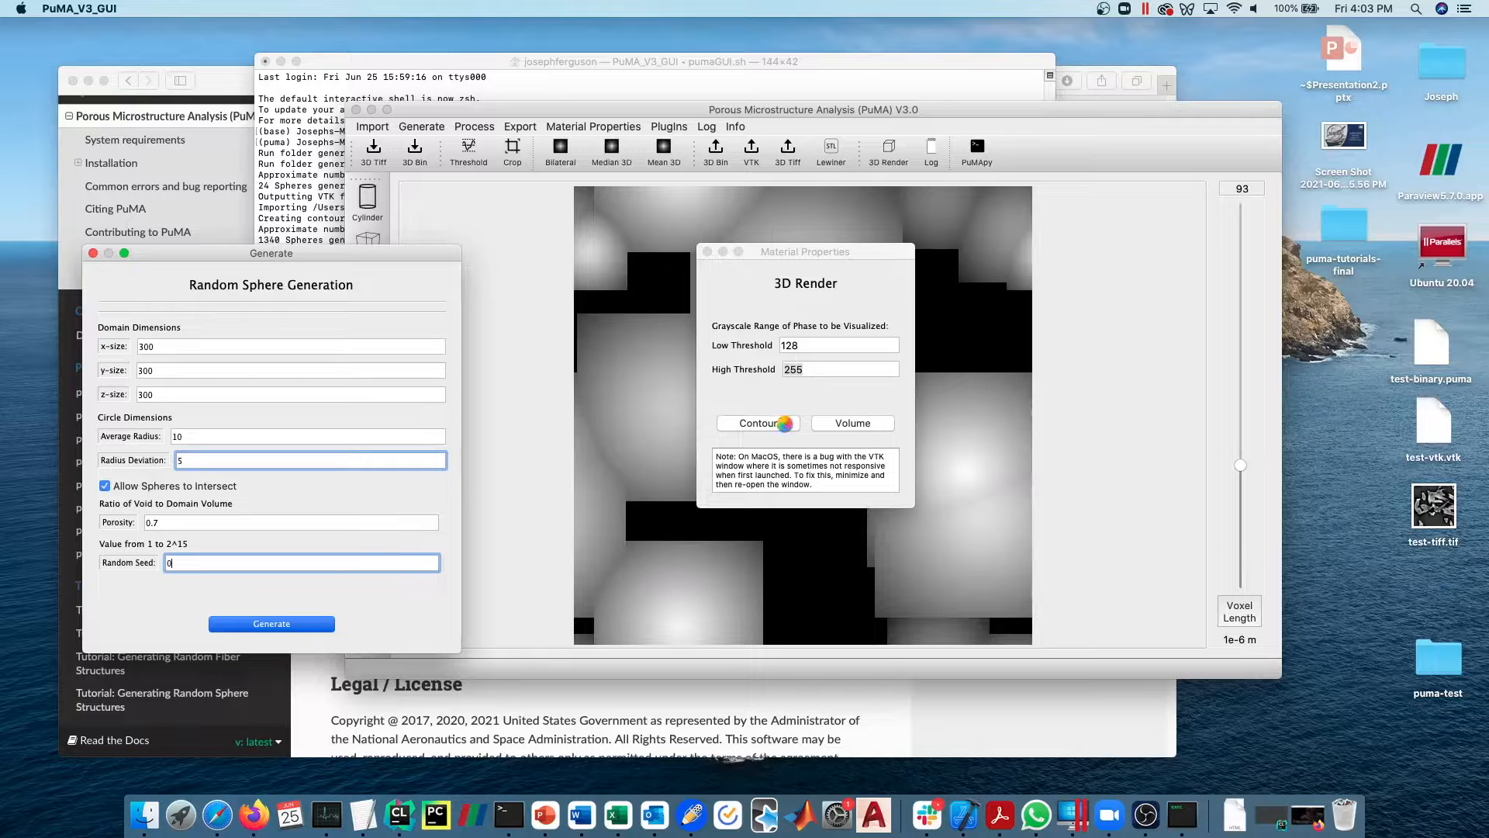
- Check the sphere generation progress in the terminal, comparing the approximate sphere count with the number generated
{"action": "left_click", "coordinate": [295, 229]}
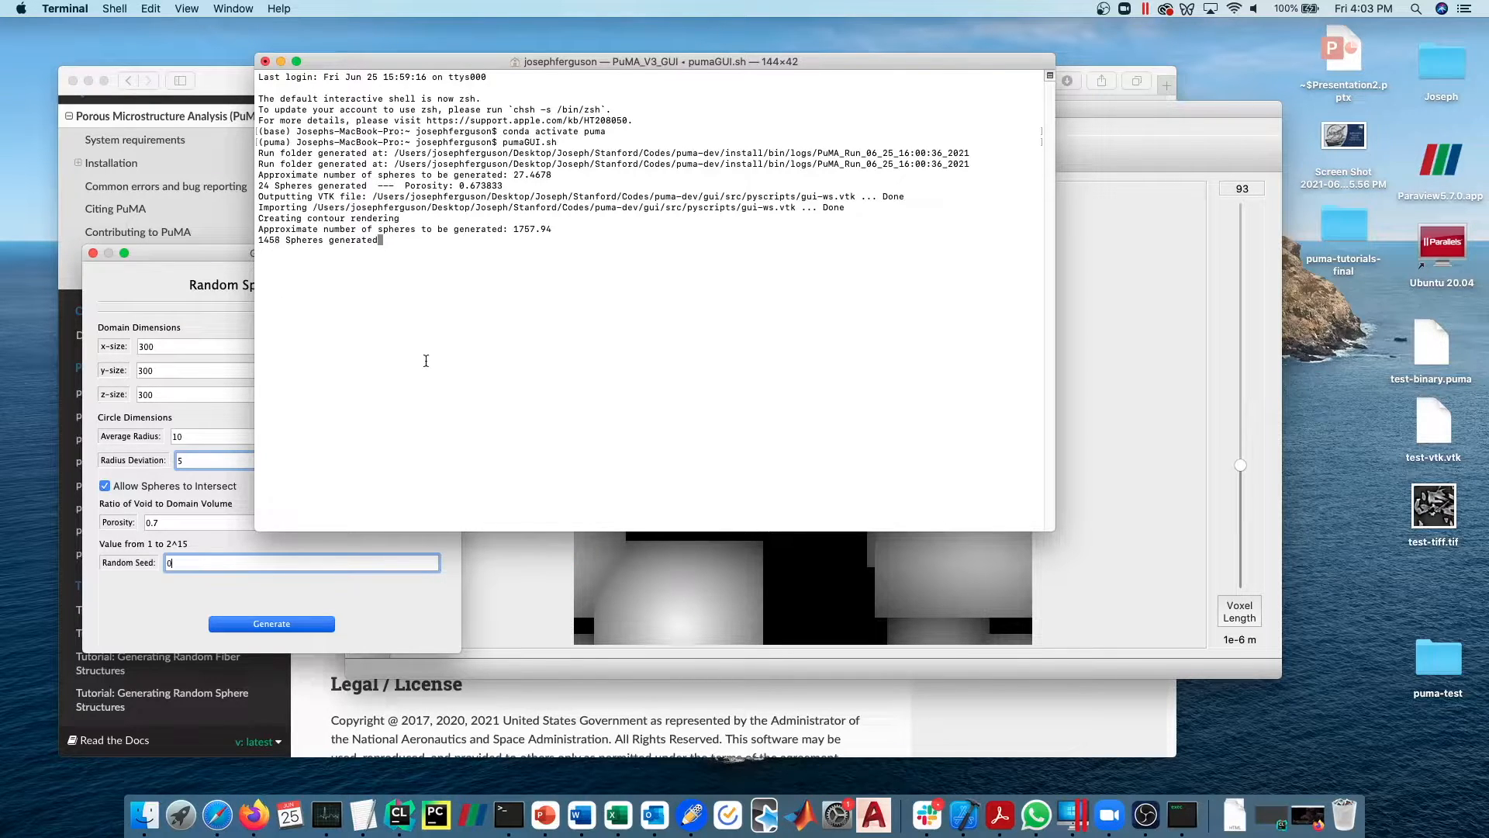
{"action": "left_click_drag", "start_coordinate": [505, 64], "coordinate": [455, 42]}
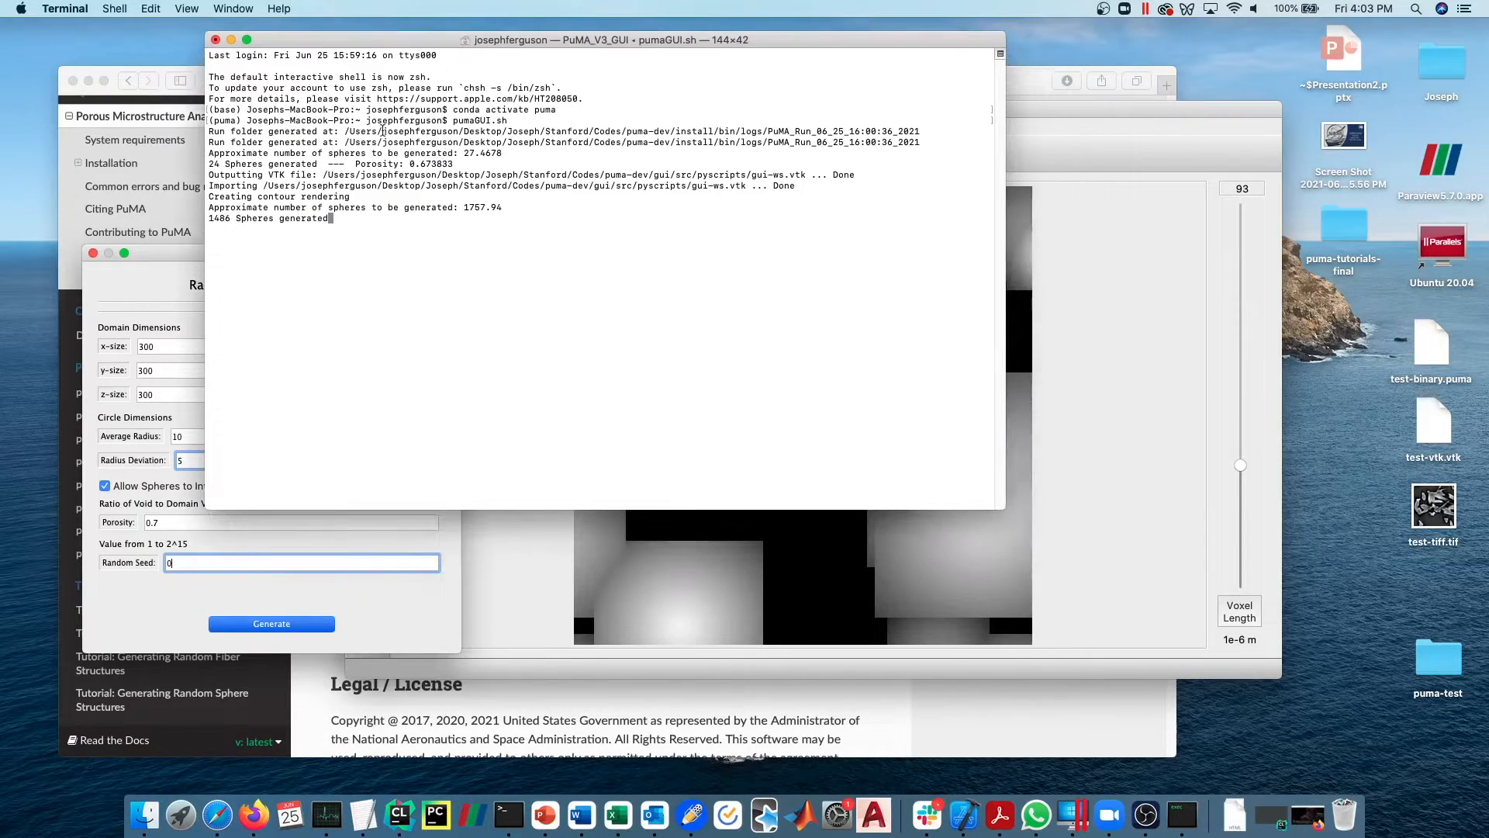
{"action": "left_click_drag", "start_coordinate": [423, 208], "coordinate": [511, 207]}
{"action": "left_click", "coordinate": [306, 214]}
{"action": "left_click_drag", "start_coordinate": [329, 218], "coordinate": [210, 222]}
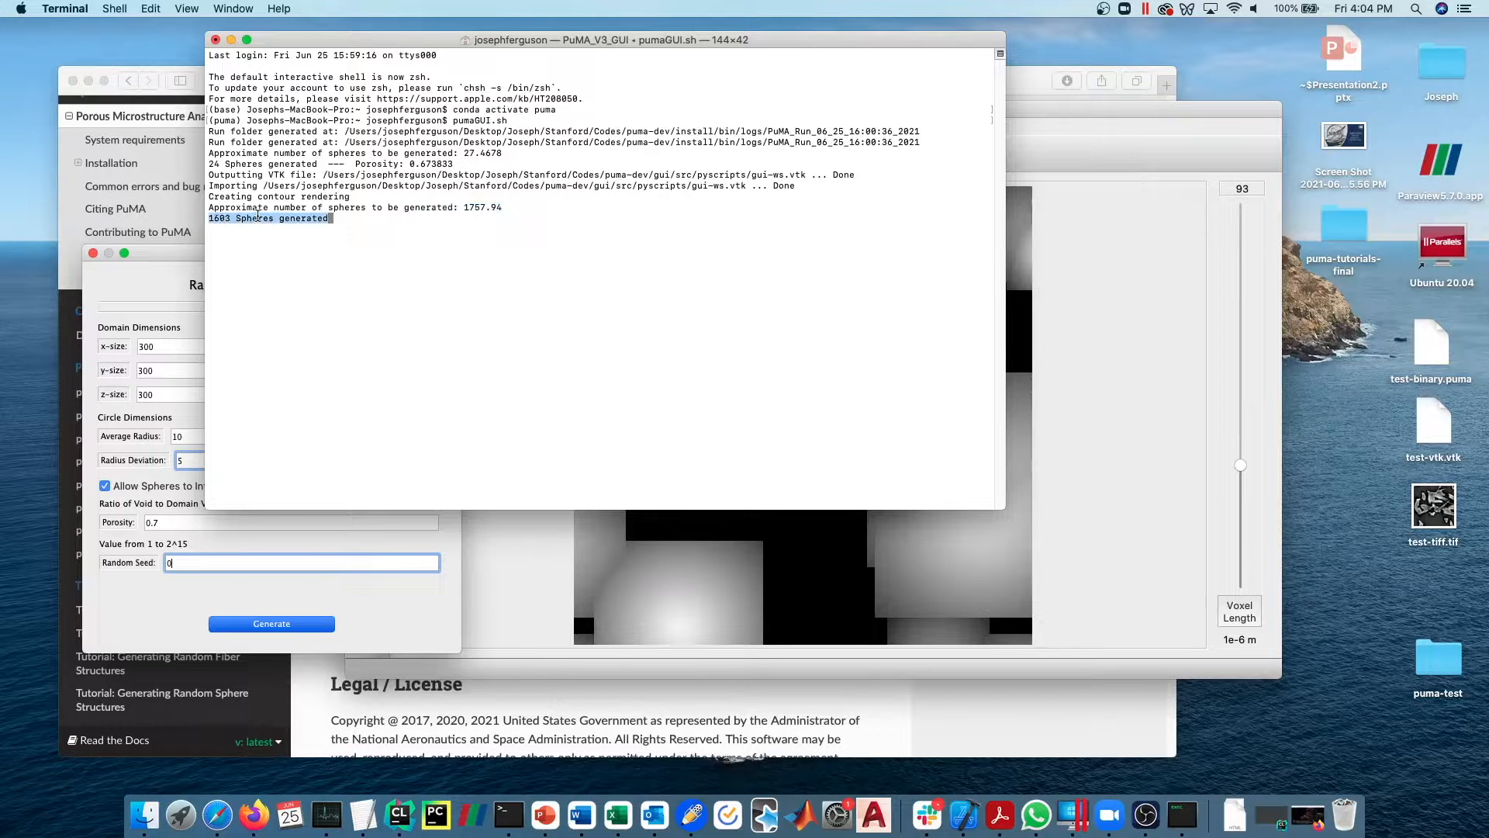
{"action": "left_click", "coordinate": [319, 235]}
- Return to the PuMA window and render the regenerated spheres as a 3D contour with thresholds 128 and 255
{"action": "left_click", "coordinate": [516, 568]}
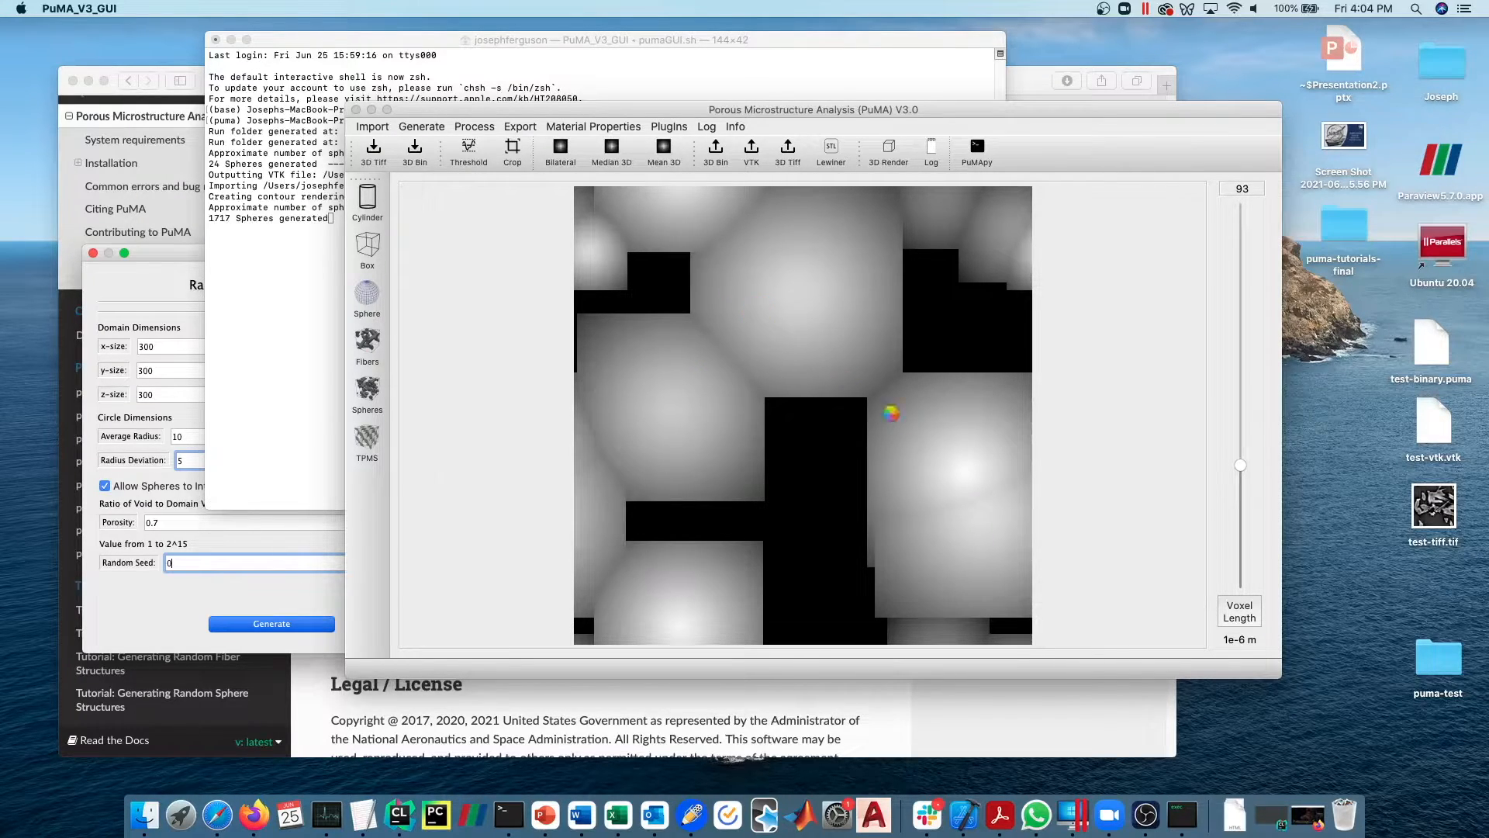
{"action": "right_click", "coordinate": [1187, 806]}
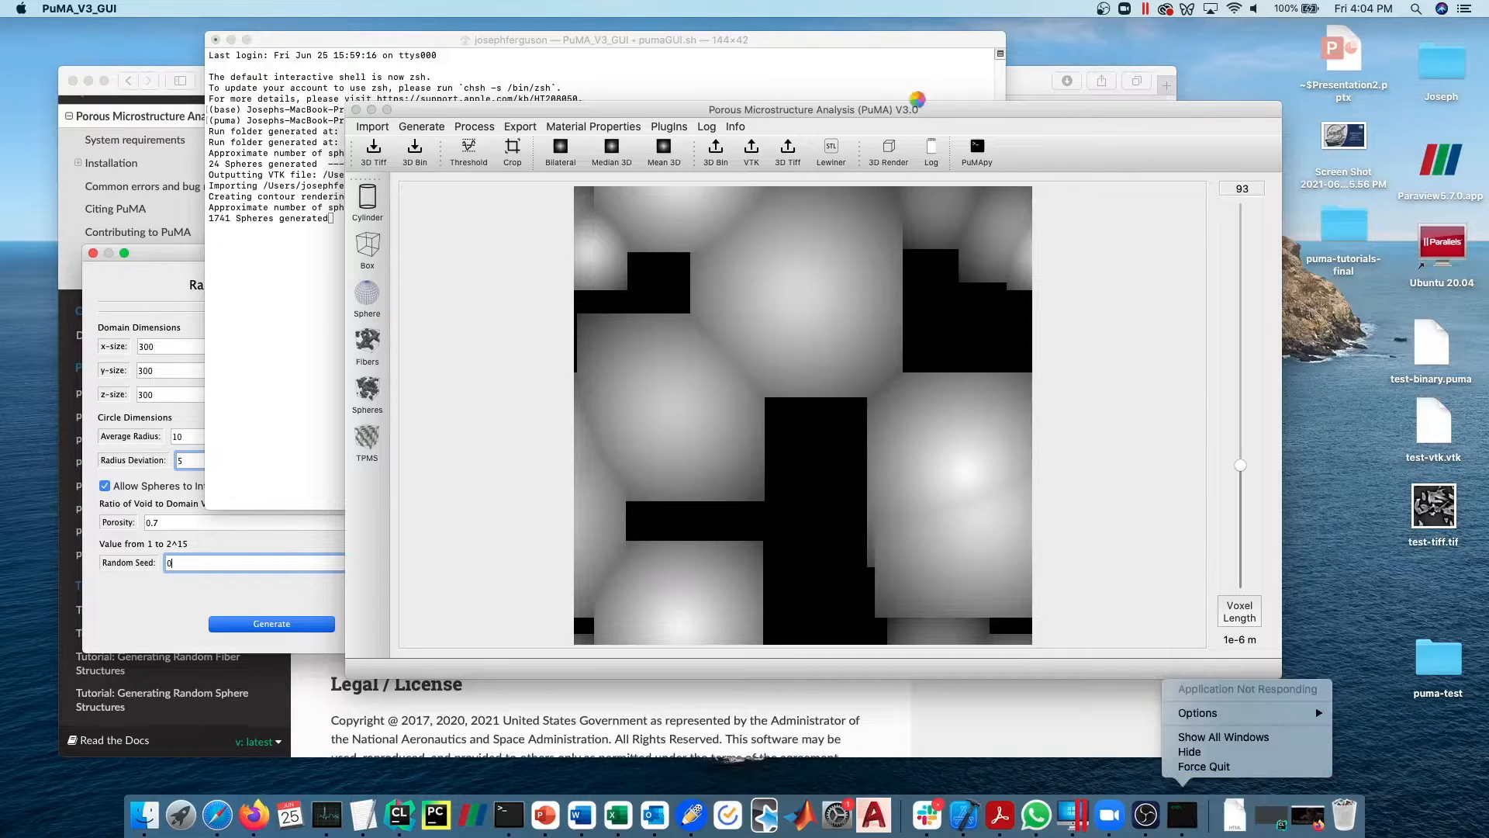
{"action": "left_click_drag", "start_coordinate": [950, 108], "coordinate": [925, 136]}
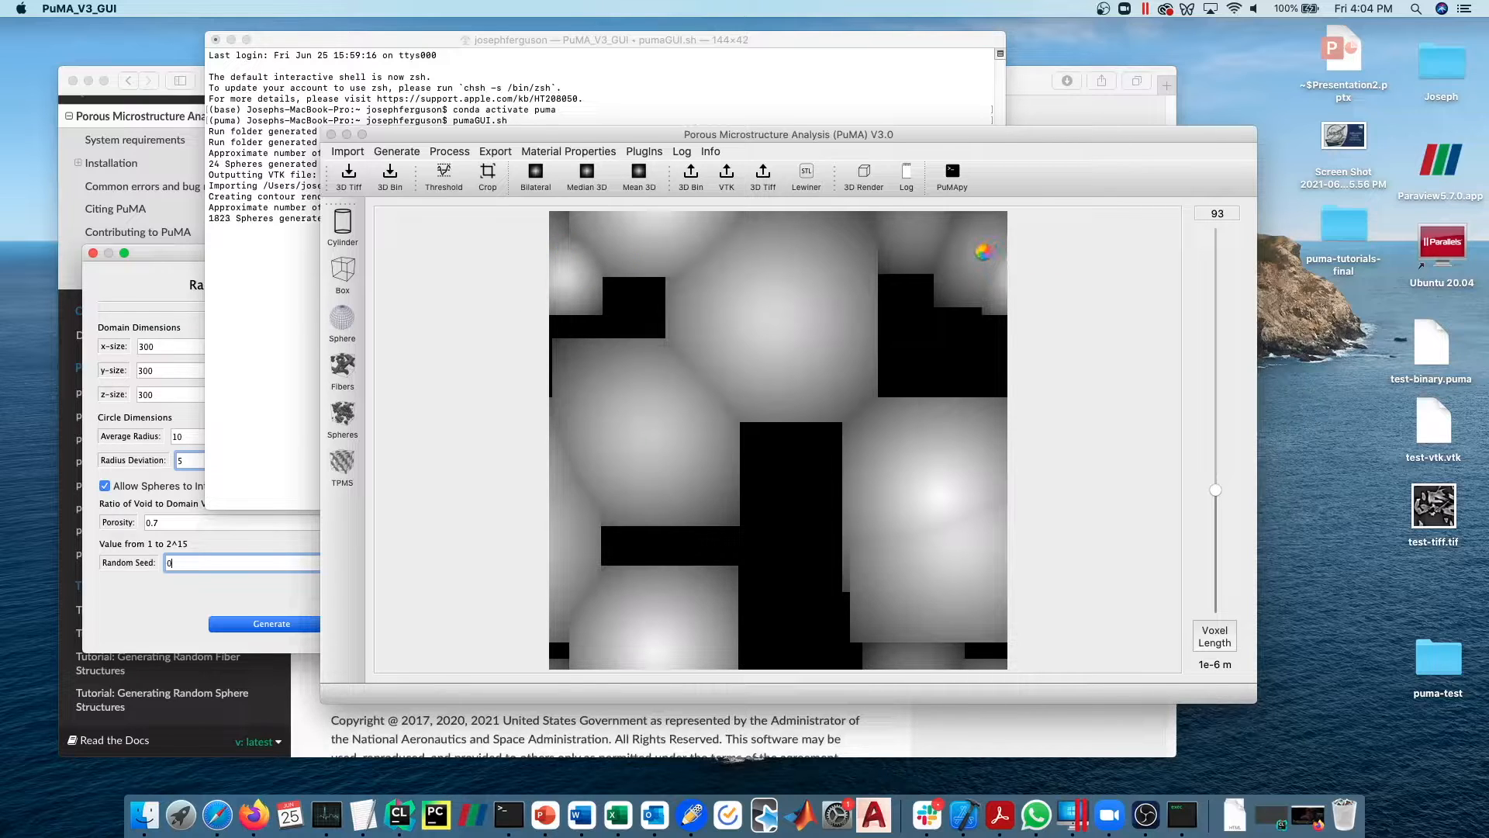
{"action": "left_click", "coordinate": [863, 176]}
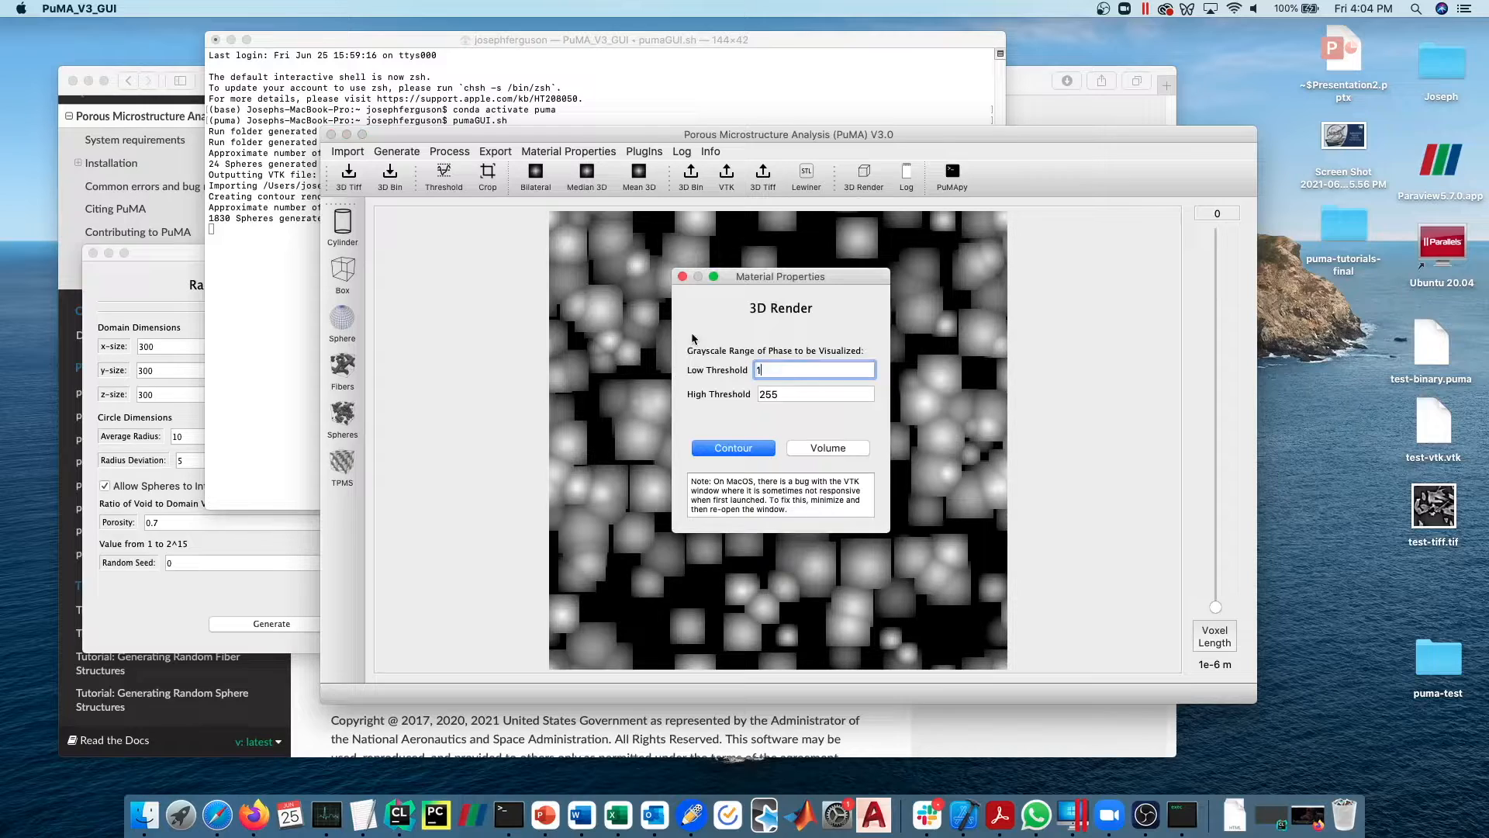
{"action": "left_click", "coordinate": [721, 449]}
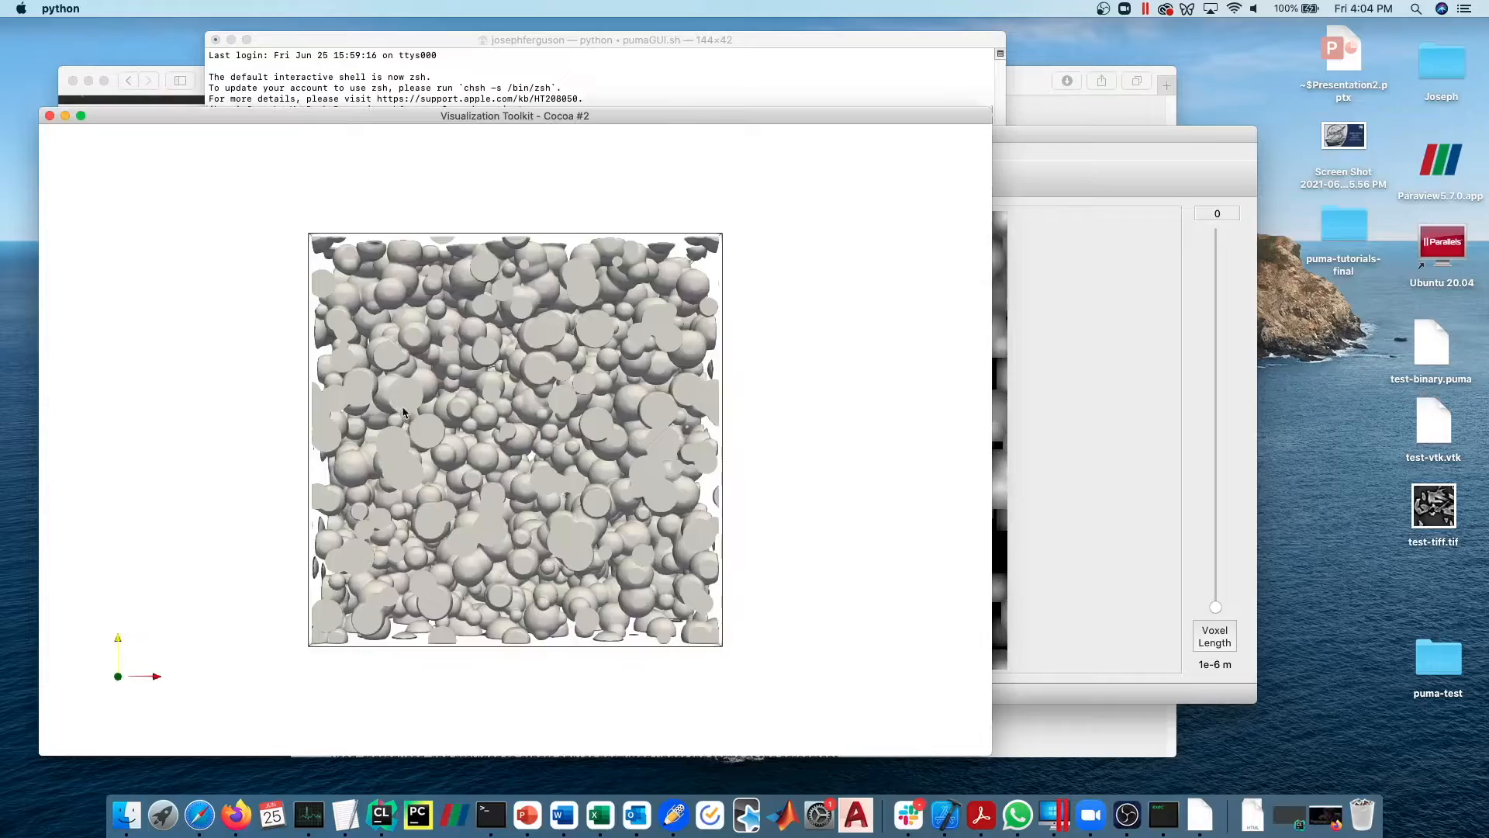
- Rotate and zoom into the contour of the small spheres, and close the render window and the sphere generator
{"action": "left_click_drag", "start_coordinate": [450, 464], "coordinate": [414, 440]}
{"action": "scroll", "coordinate": [441, 439], "scroll_direction": "up", "scroll_amount": 3}
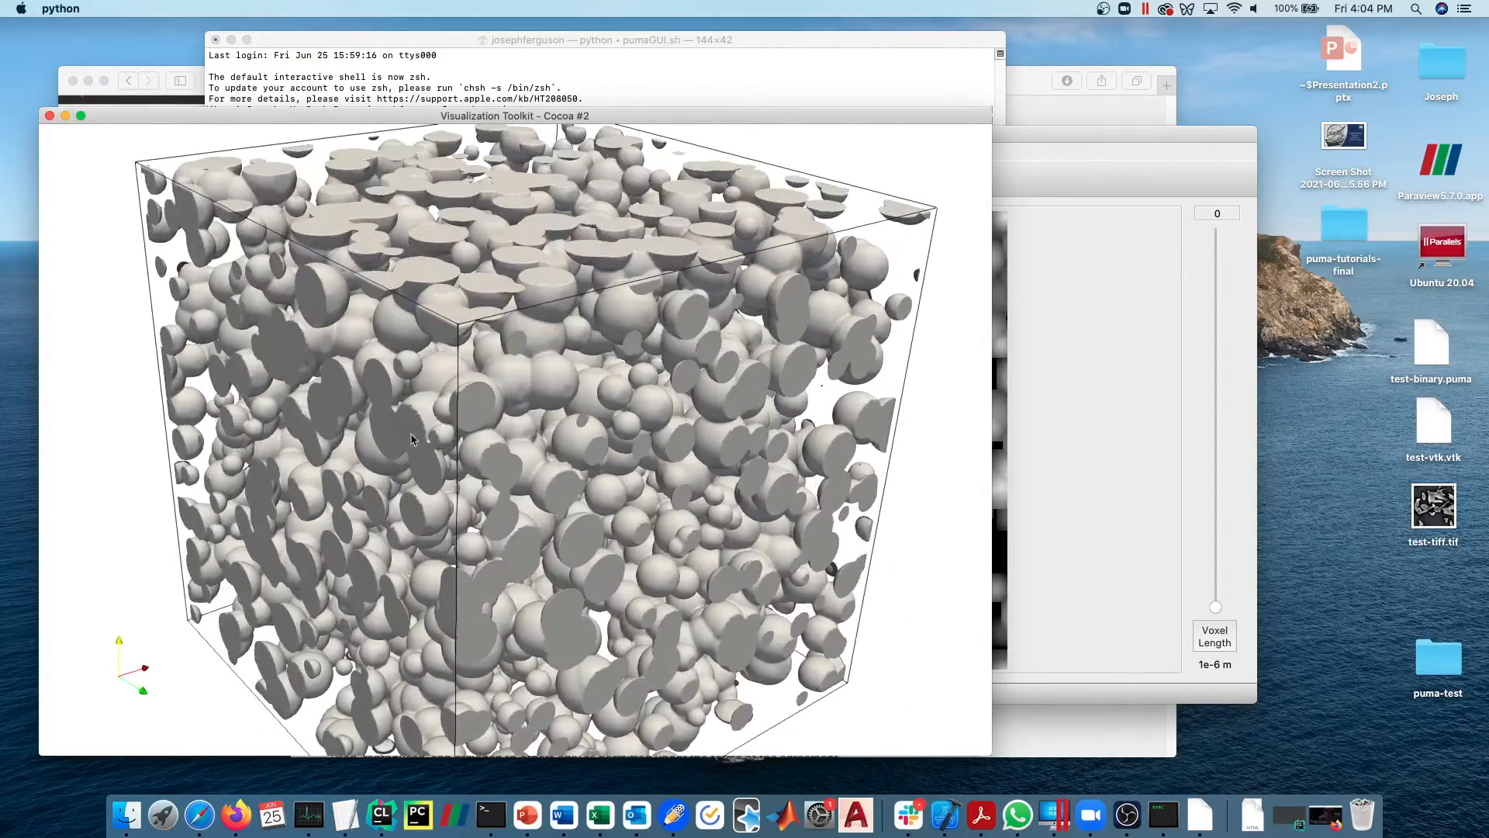
{"action": "left_click", "coordinate": [49, 116]}
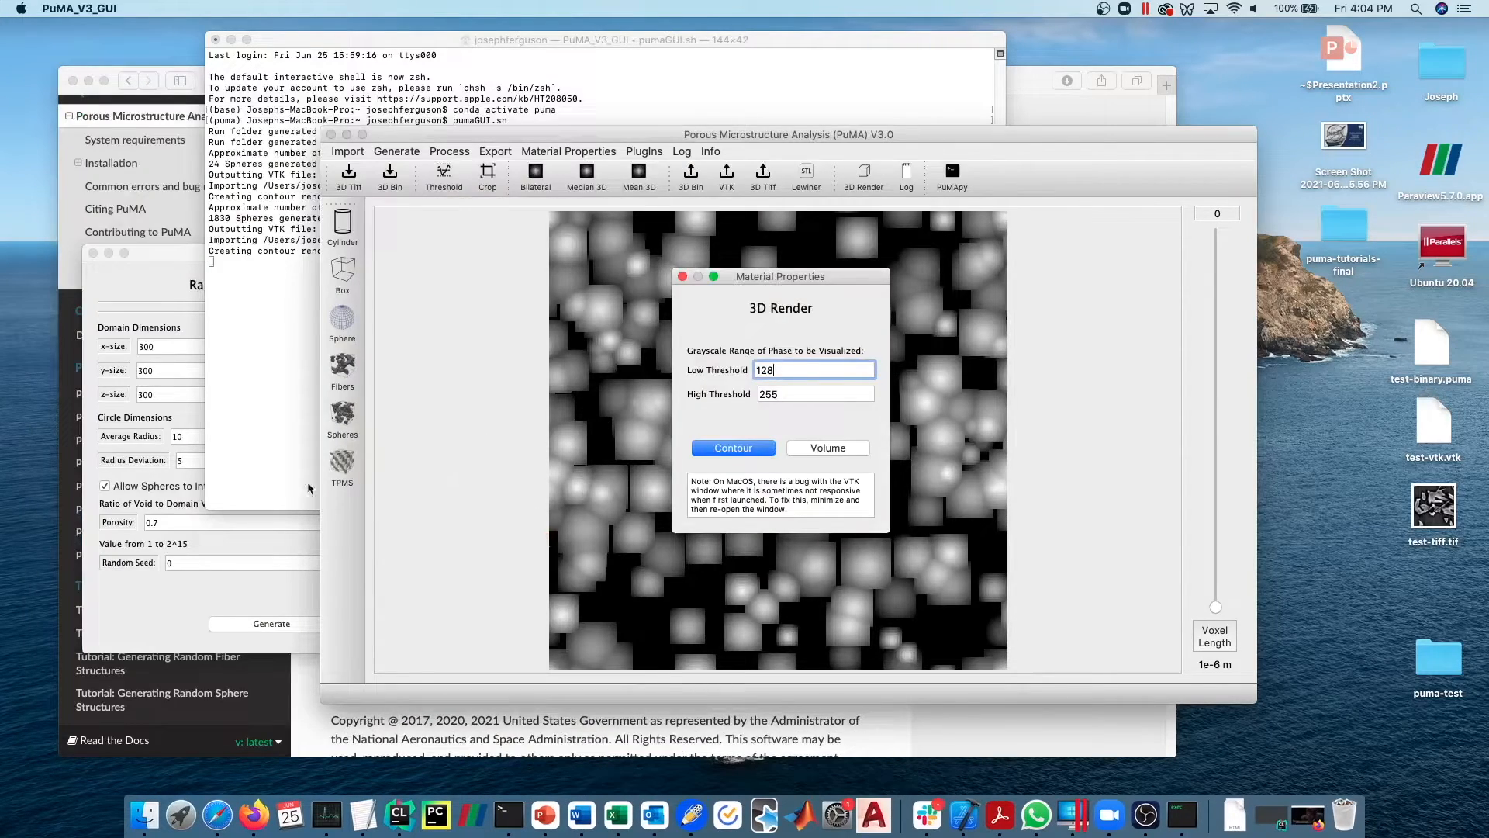
{"action": "left_click", "coordinate": [92, 254]}
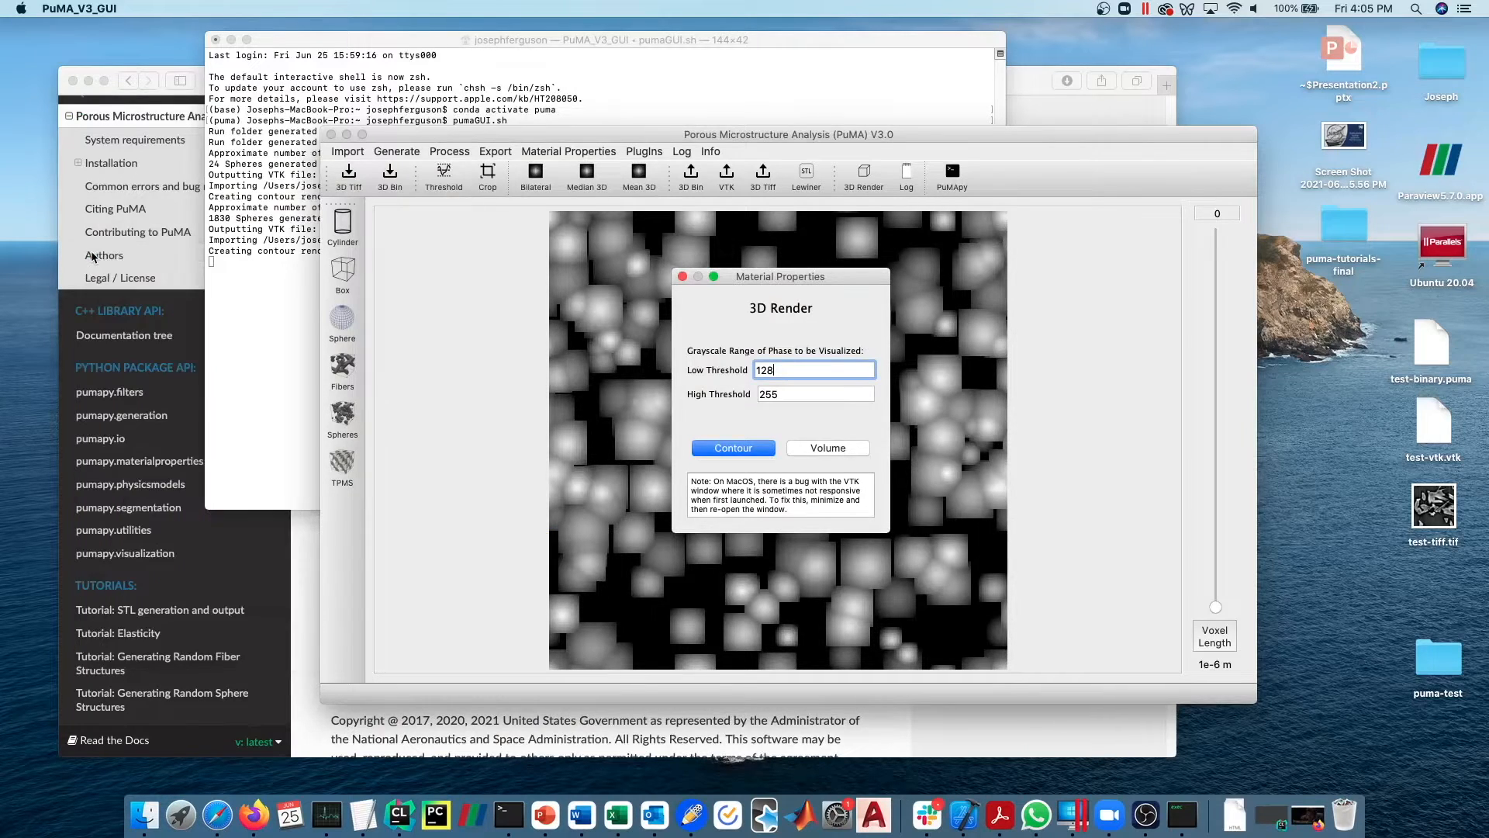
- Switch to the PuMA documentation in Safari and examine the creator and maintainer contacts in the Authors section
{"action": "left_click", "coordinate": [299, 614]}
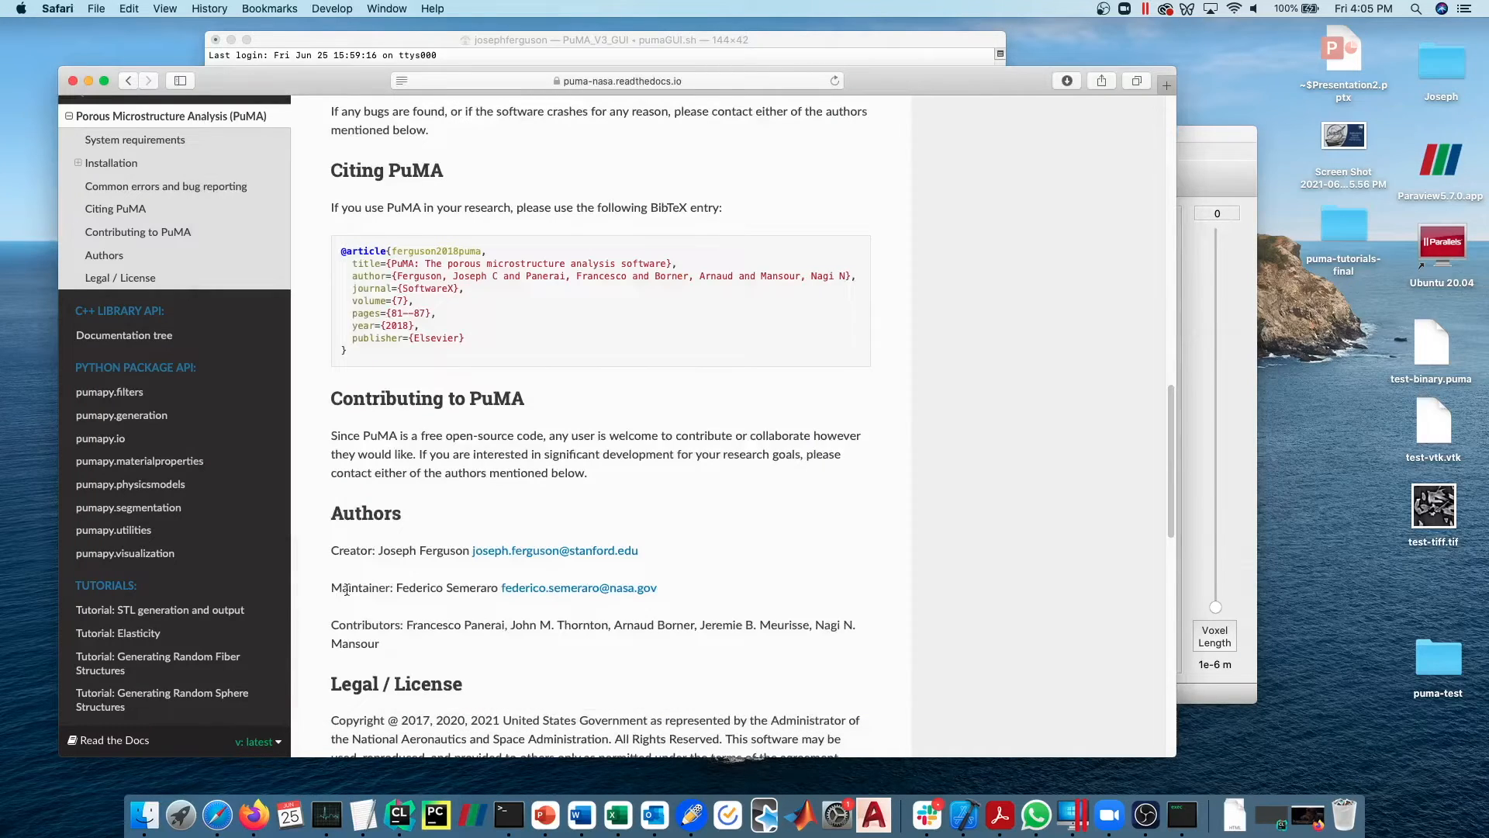
{"action": "left_click_drag", "start_coordinate": [701, 588], "coordinate": [667, 550]}
{"action": "left_click_drag", "start_coordinate": [402, 587], "coordinate": [804, 584]}
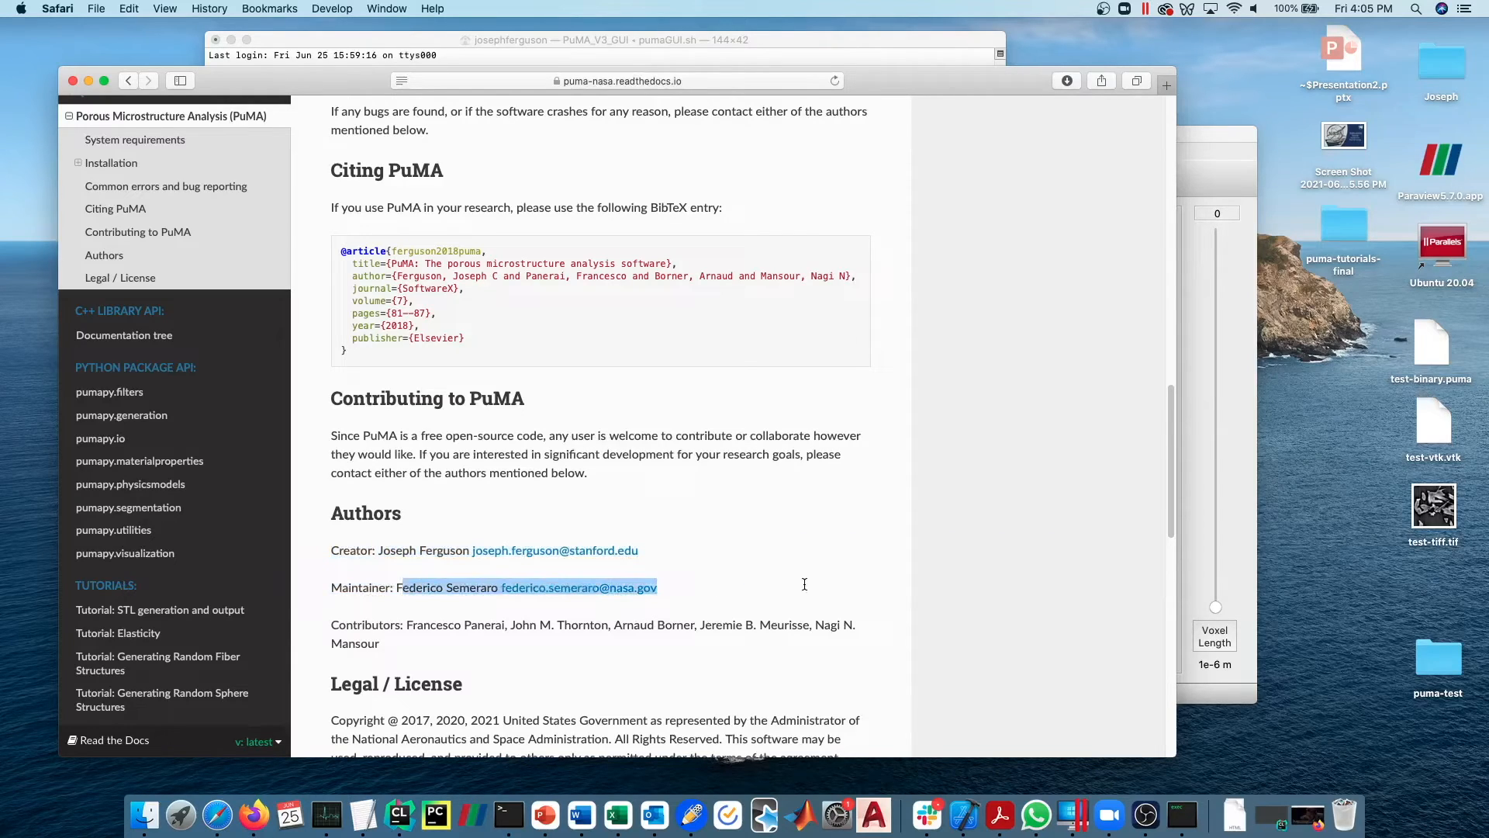
{"action": "left_click", "coordinate": [769, 599]}
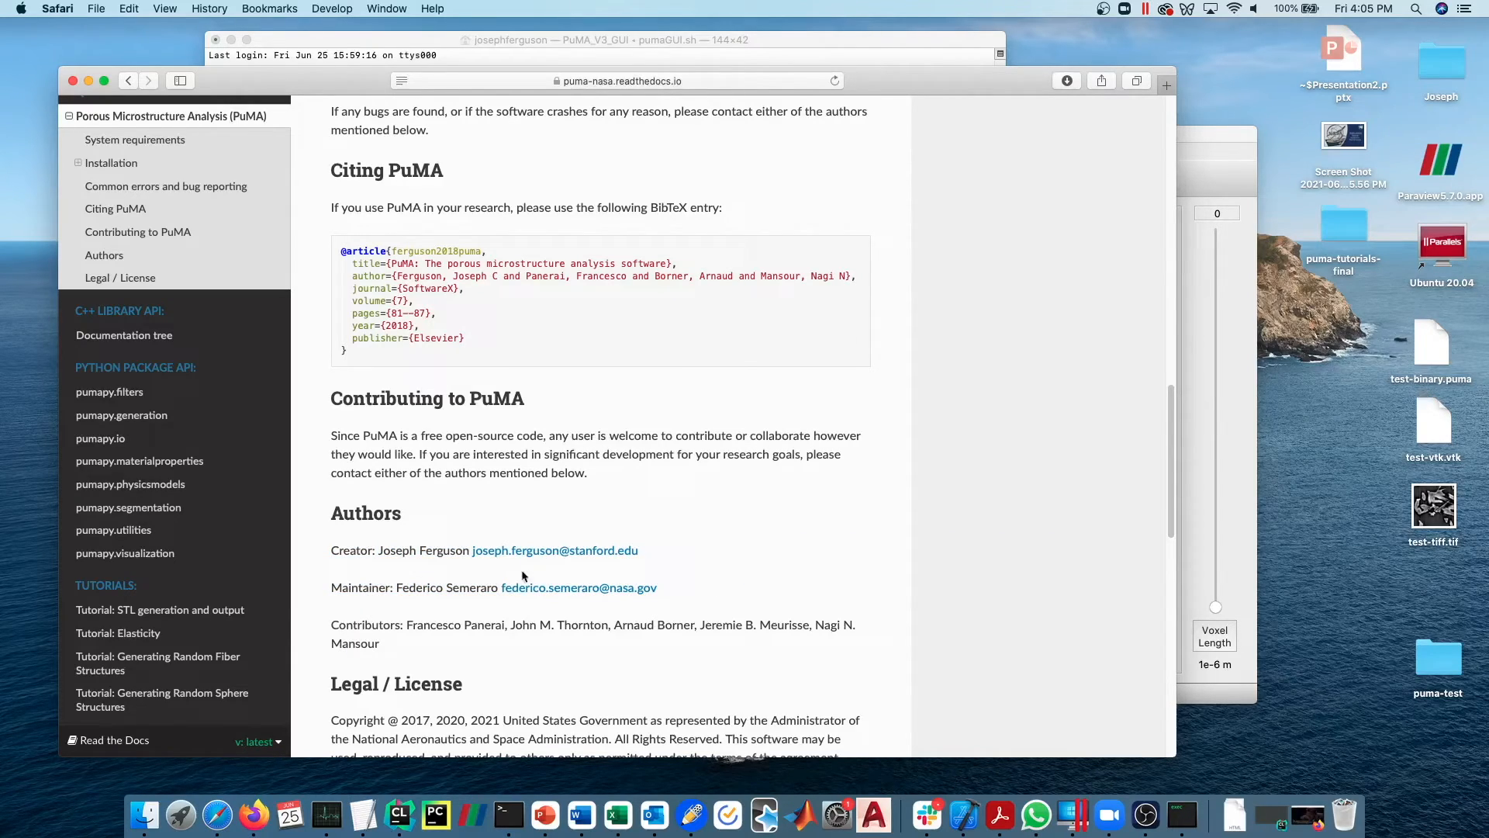